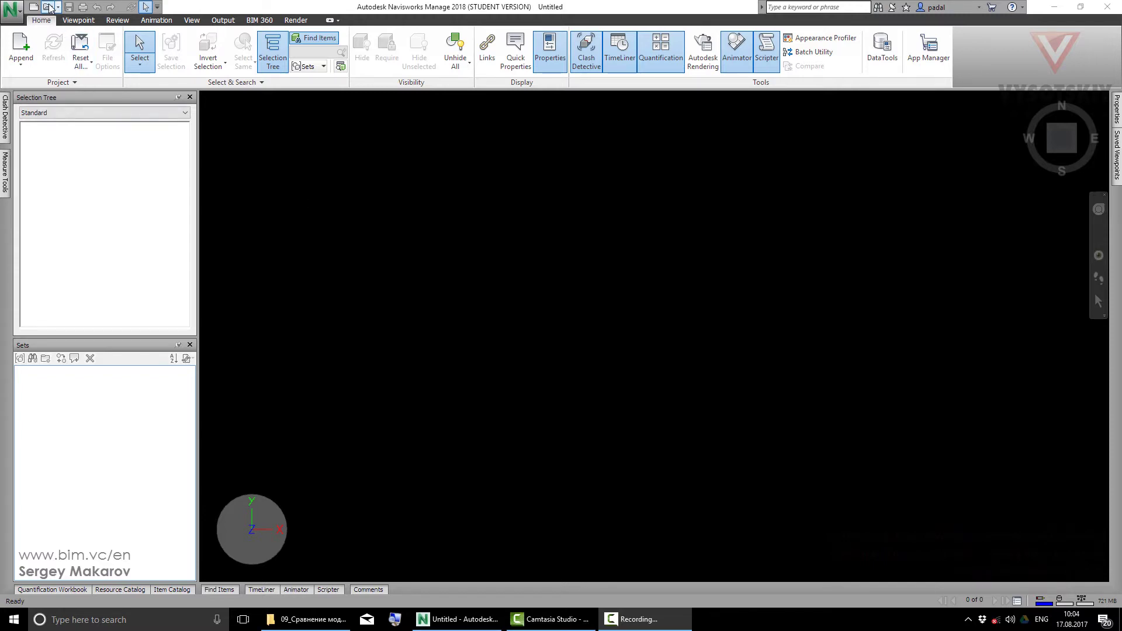
# Append Arch_1.nwc and Arch_2.nwc from folder 11 into the scene
pyautogui.click(29, 44)
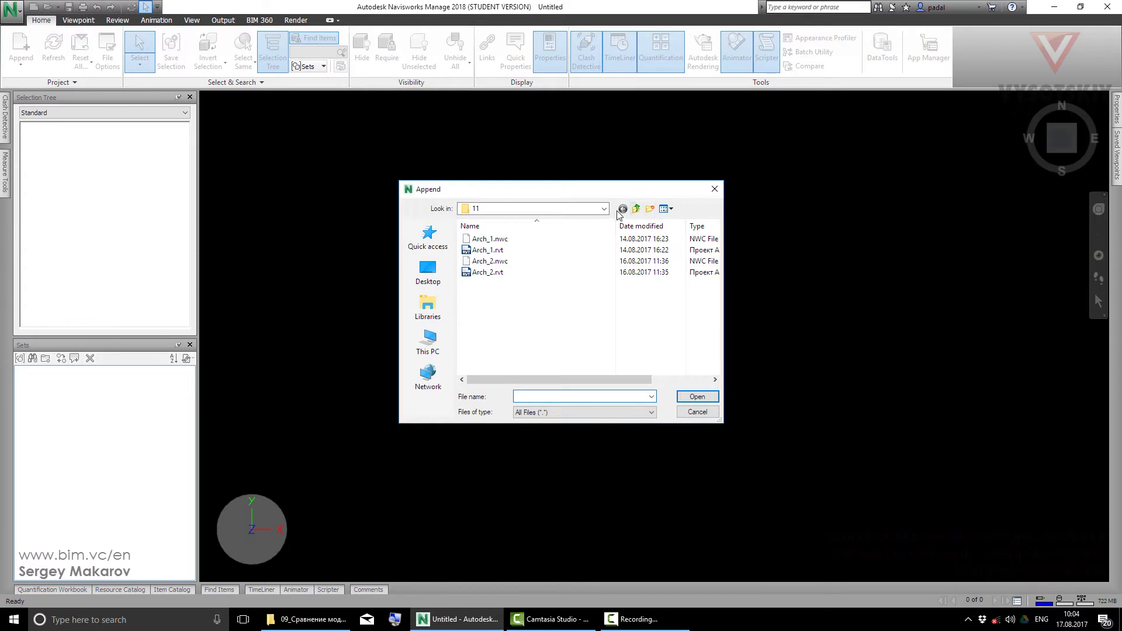
pyautogui.click(604, 209)
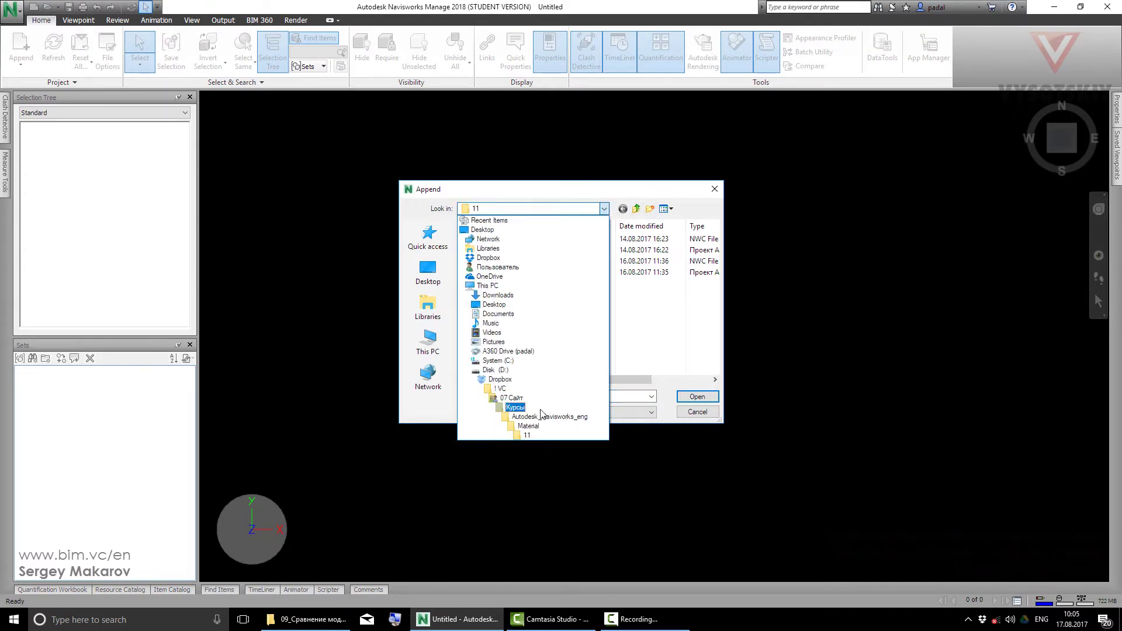
pyautogui.click(526, 435)
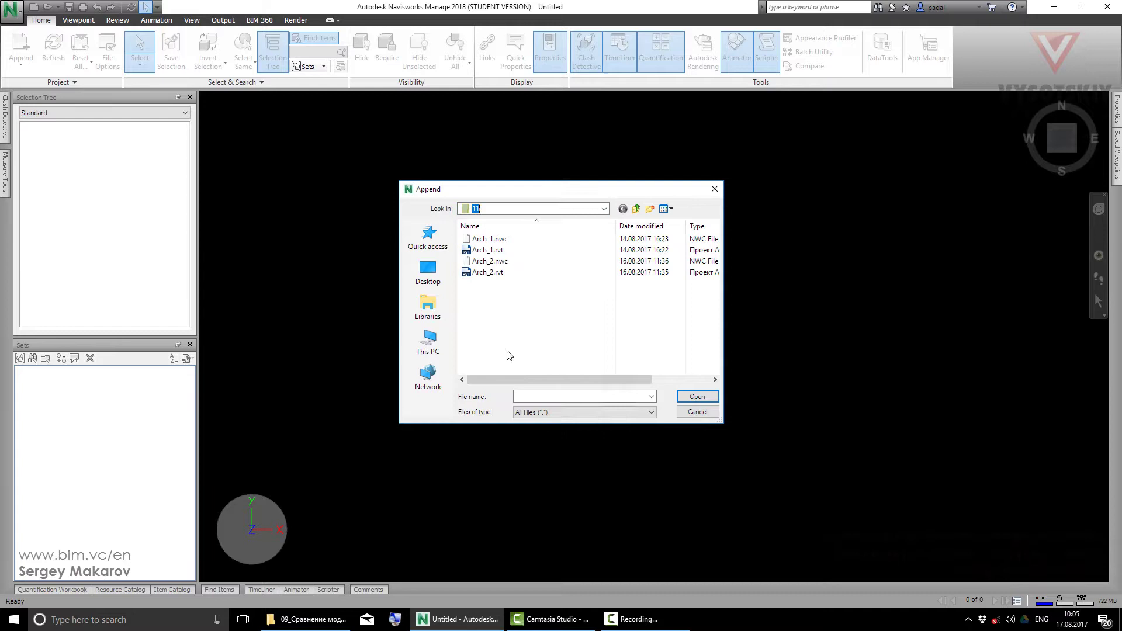
pyautogui.click(491, 241)
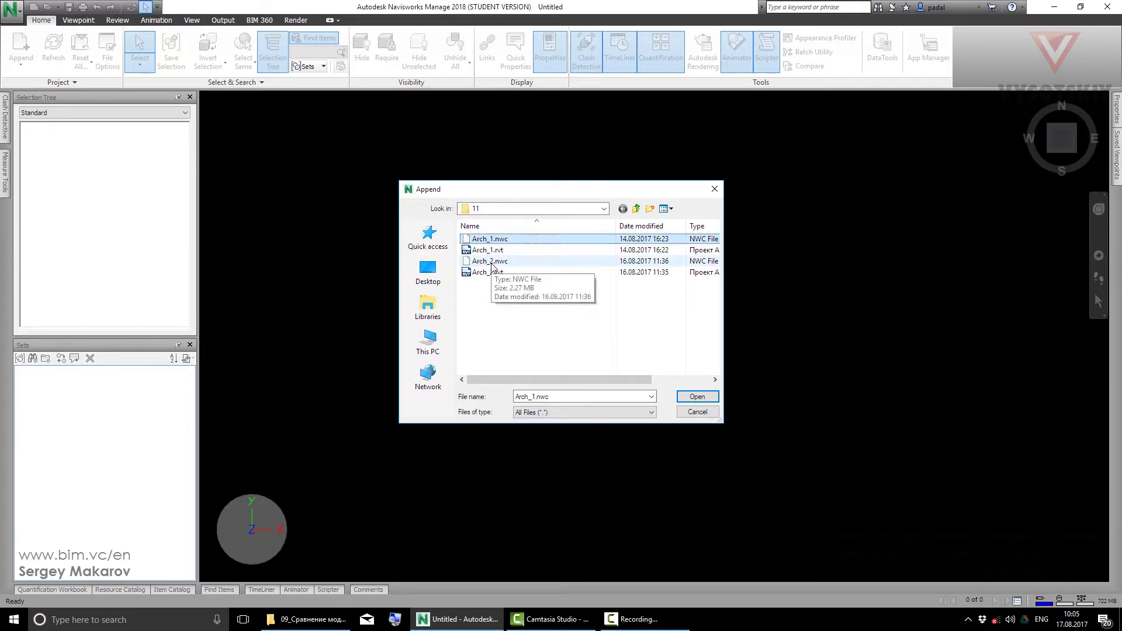
pyautogui.keyDown('ctrl'); pyautogui.click(493, 263); pyautogui.keyUp('ctrl')
pyautogui.click(697, 397)
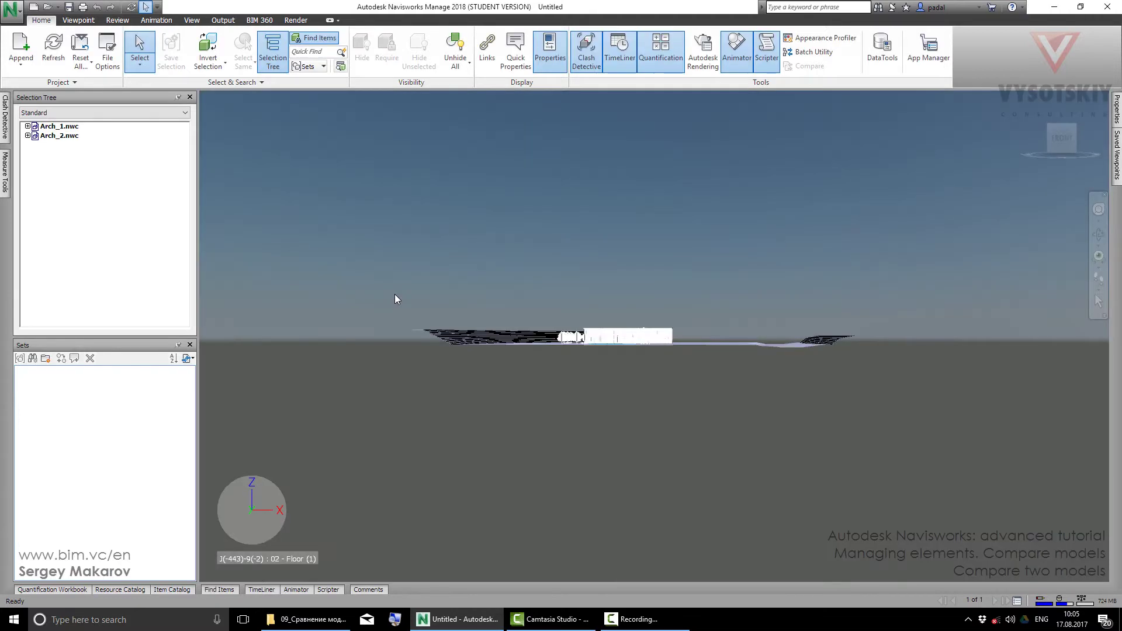
# Orbit to an elevated view, then select both models and clear the selection
pyautogui.keyDown('shift'); pyautogui.moveTo(787, 347); pyautogui.dragTo(780, 386, button='middle'); pyautogui.keyUp('shift')
pyautogui.click(65, 126)
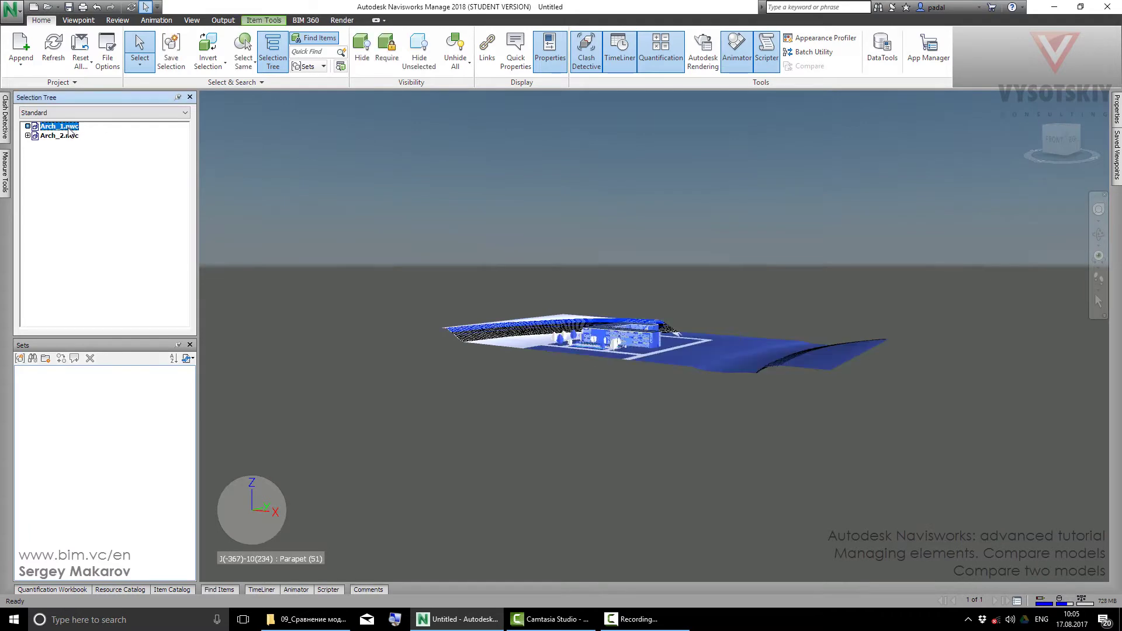
pyautogui.keyDown('shift'); pyautogui.click(67, 137); pyautogui.keyUp('shift')
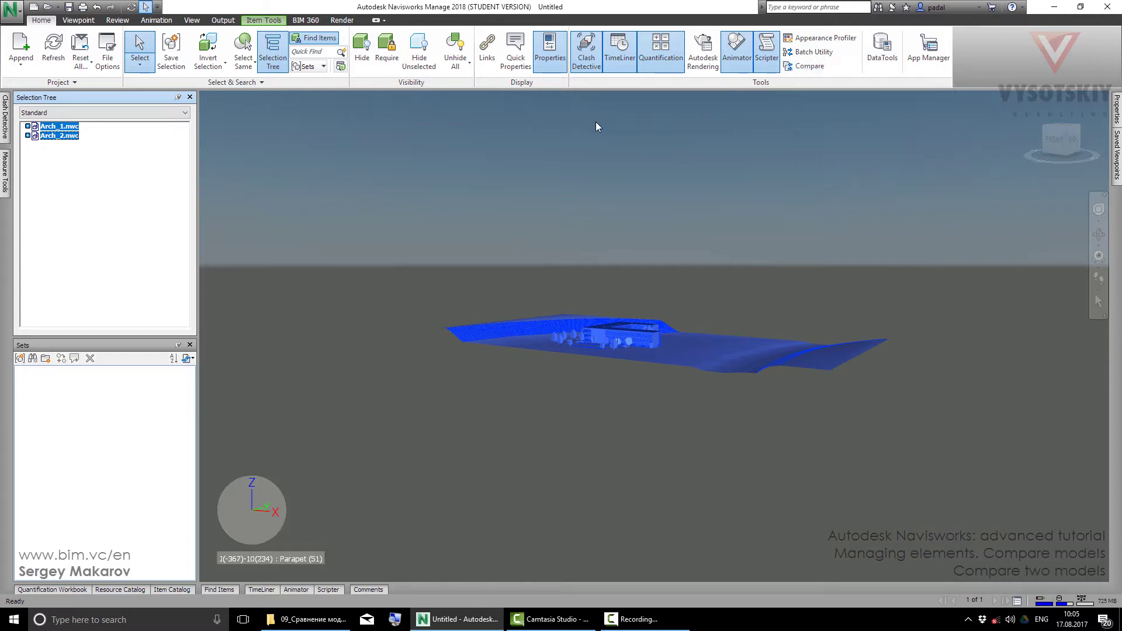
pyautogui.click(105, 205)
# Expand both models and select each model's 01 - Entry Level
pyautogui.click(27, 126)
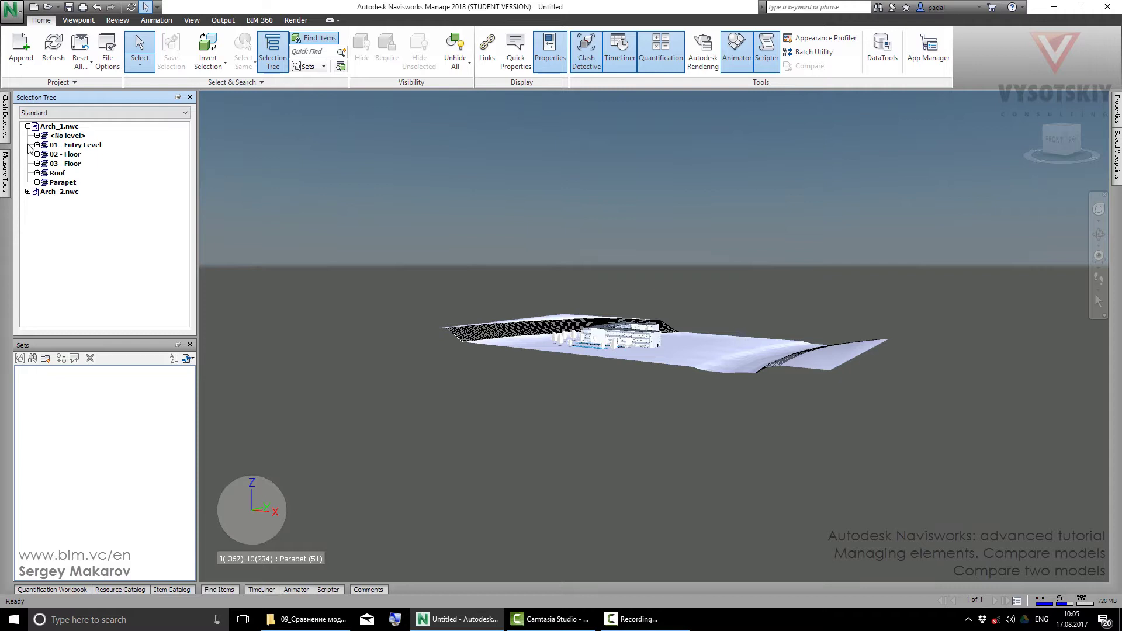
pyautogui.click(28, 192)
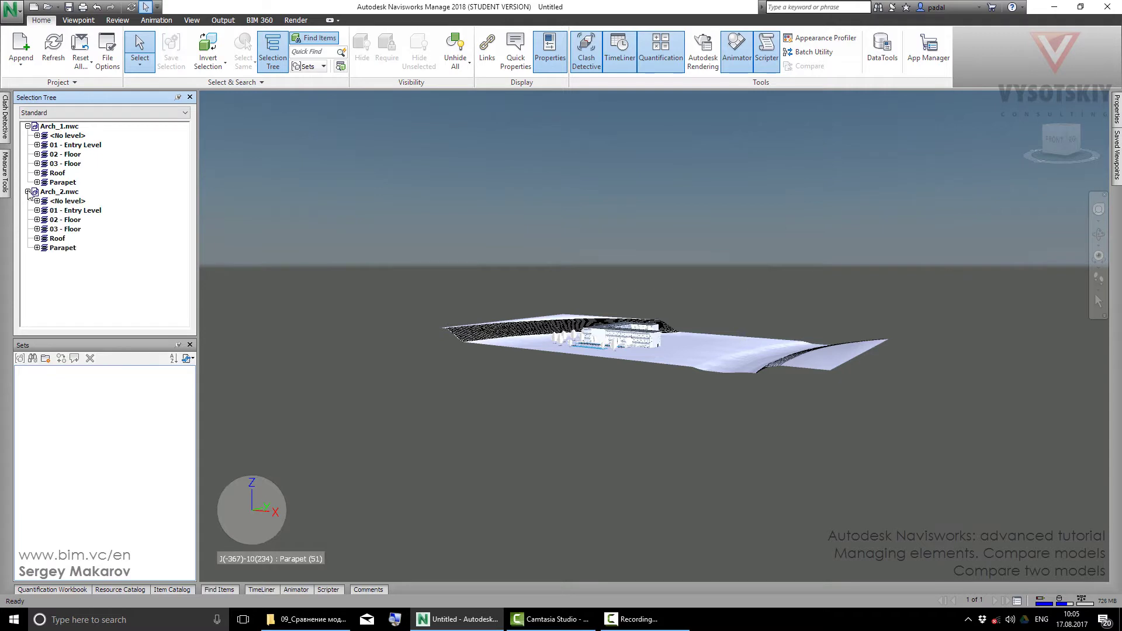
pyautogui.click(62, 146)
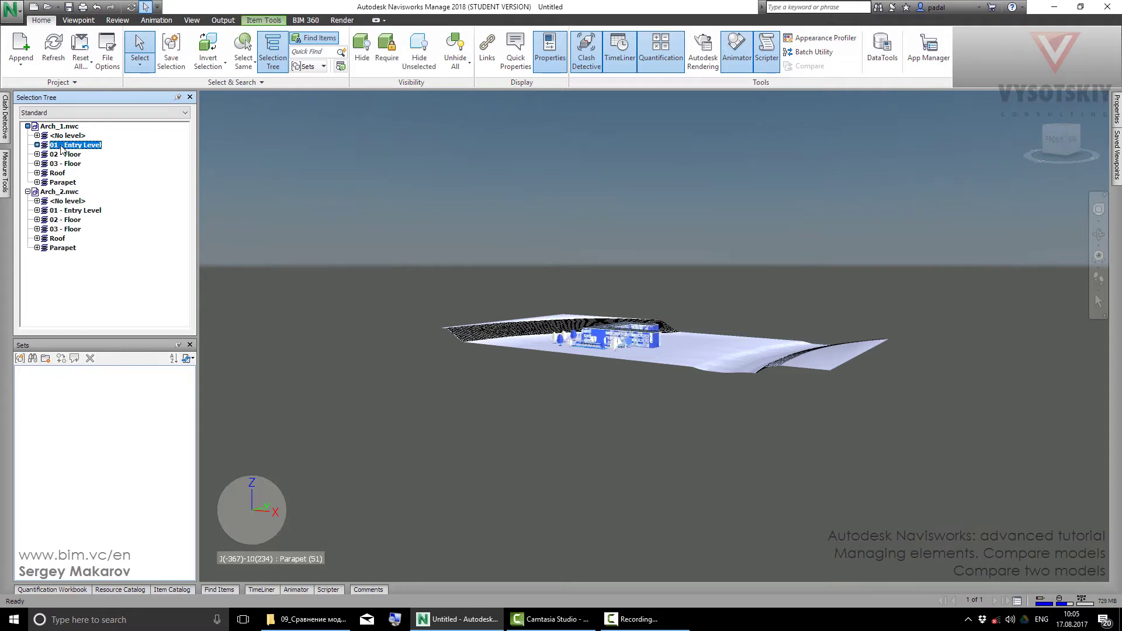
pyautogui.keyDown('ctrl'); pyautogui.click(71, 211); pyautogui.keyUp('ctrl')
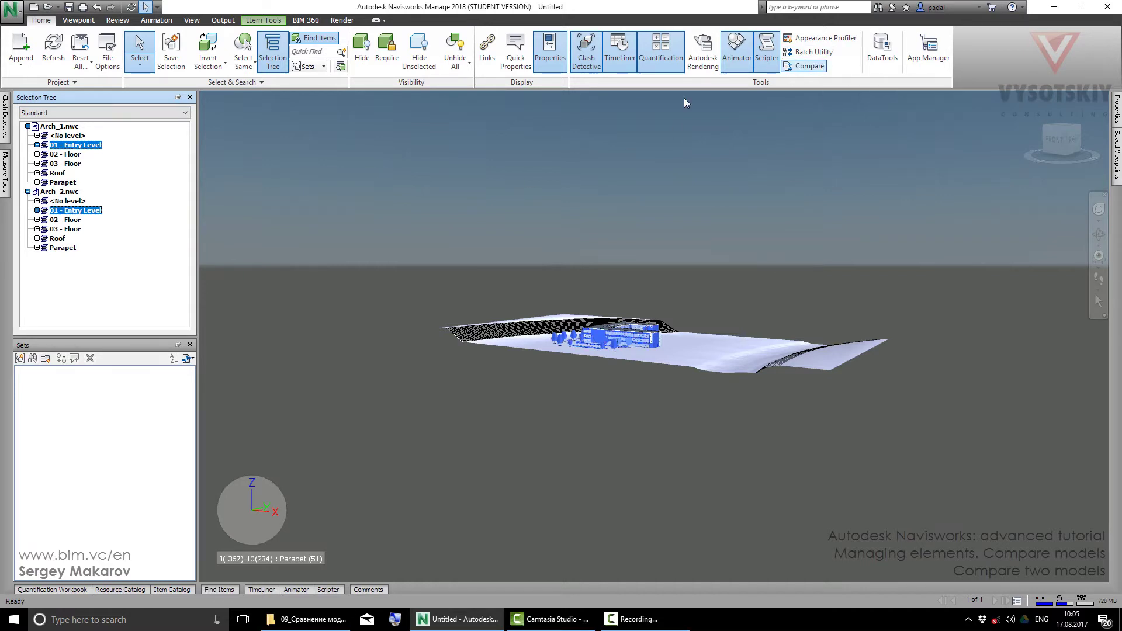
# Select only the Walls category under both models' Entry Levels
pyautogui.click(37, 145)
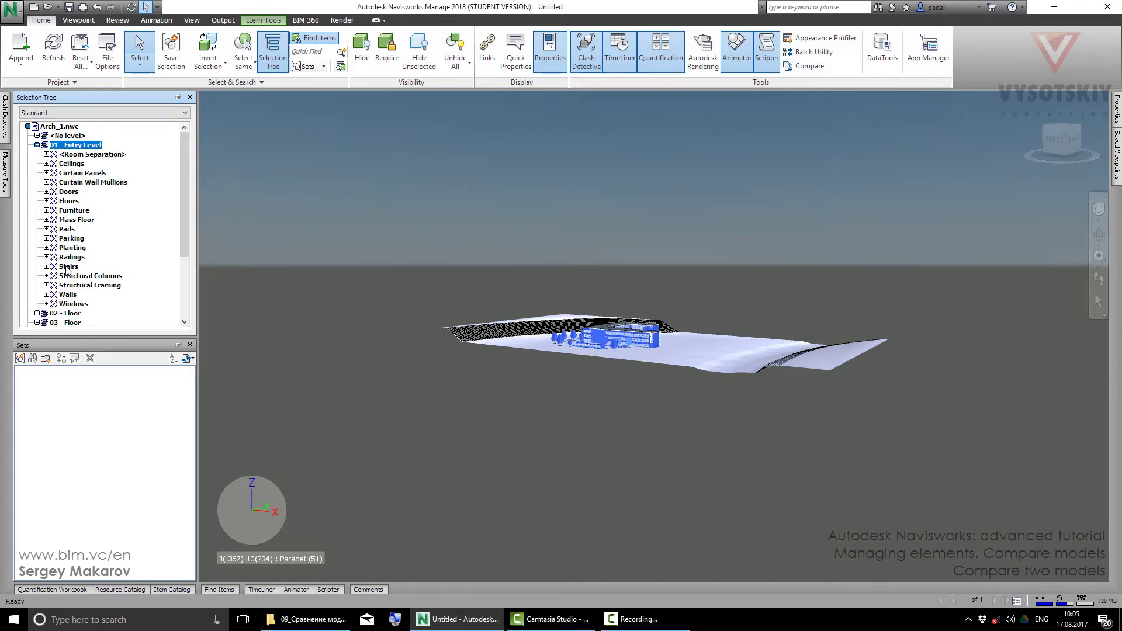
pyautogui.click(68, 295)
pyautogui.scroll(-3, 67, 295)
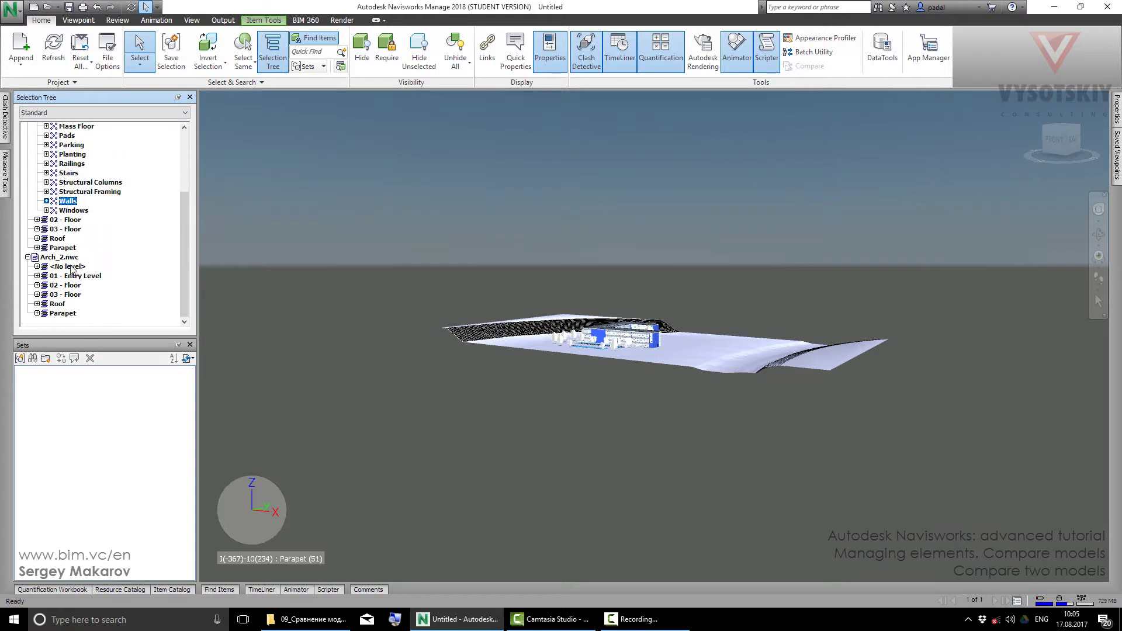
pyautogui.click(37, 275)
pyautogui.scroll(-5, 68, 272)
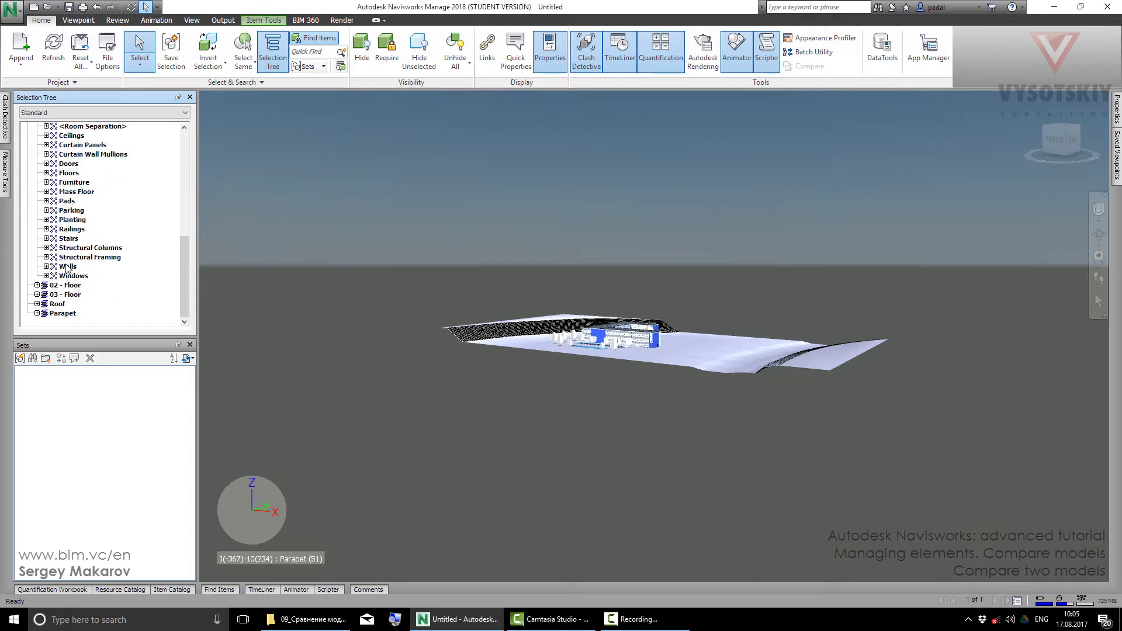
pyautogui.keyDown('ctrl'); pyautogui.click(67, 267); pyautogui.keyUp('ctrl')
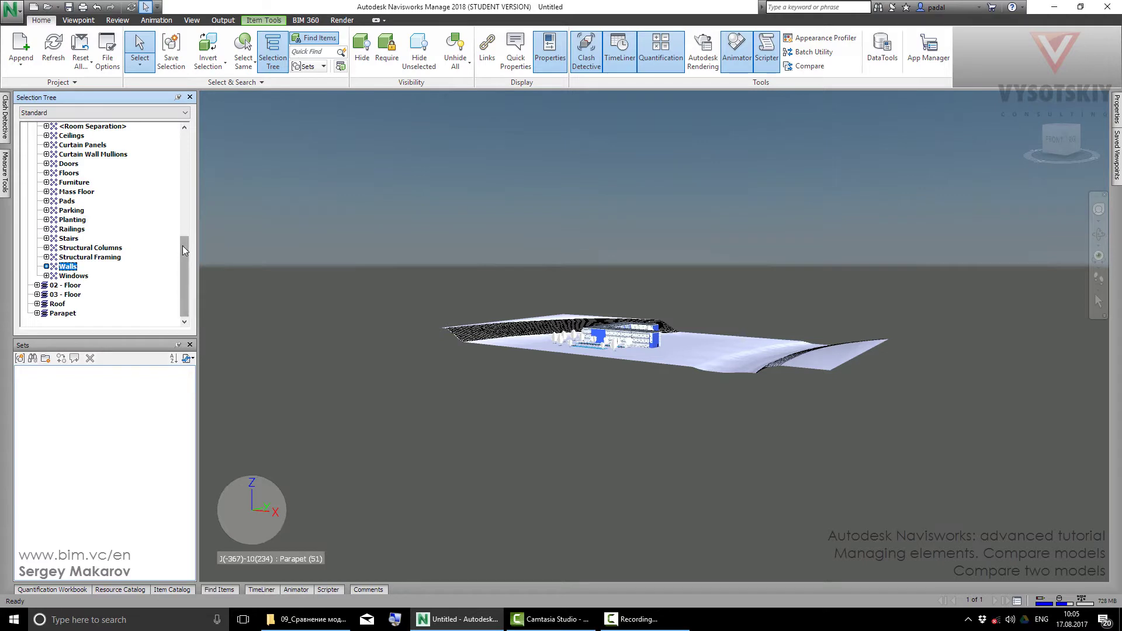
pyautogui.moveTo(183, 245); pyautogui.dragTo(180, 134)
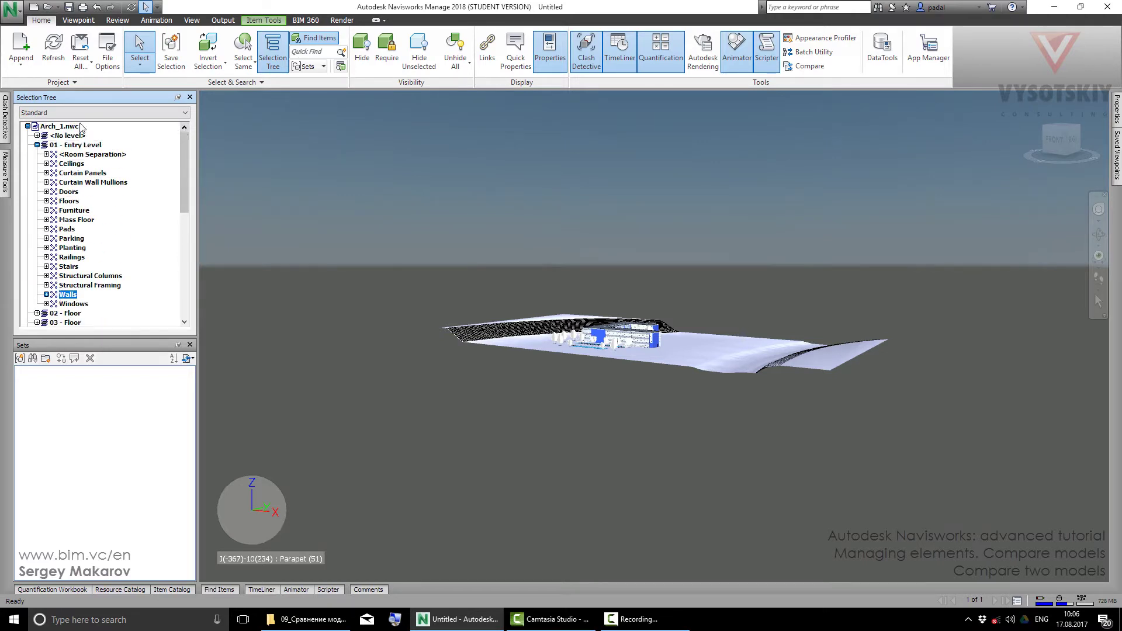
# Select the whole Arch_1.nwc and Arch_2.nwc models and open Compare
pyautogui.click(27, 127)
pyautogui.click(27, 136)
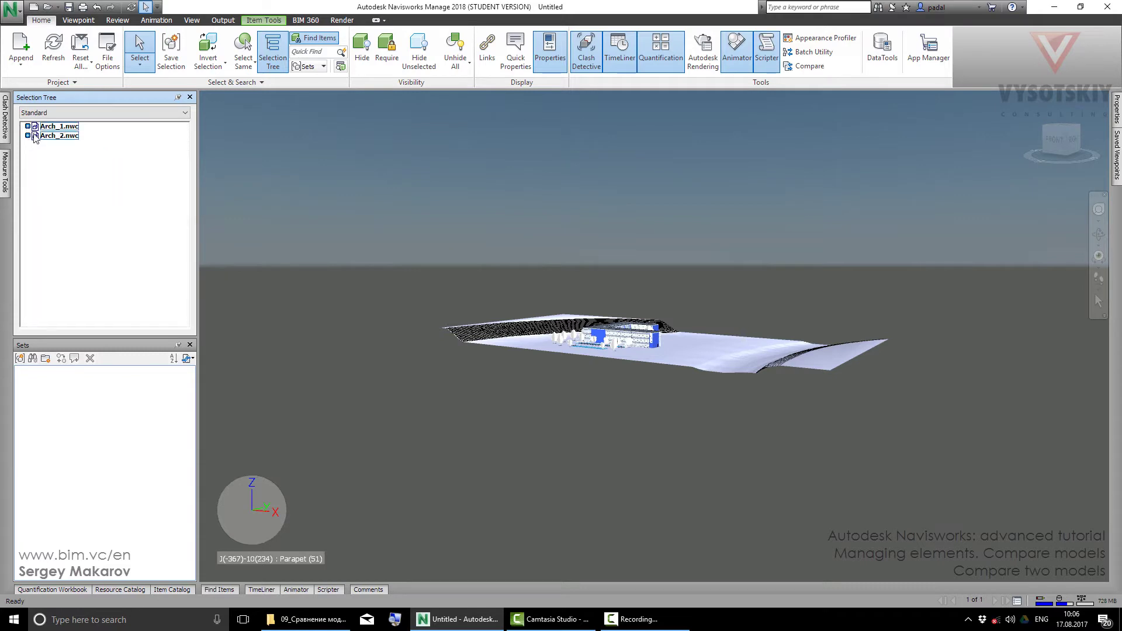
pyautogui.click(66, 127)
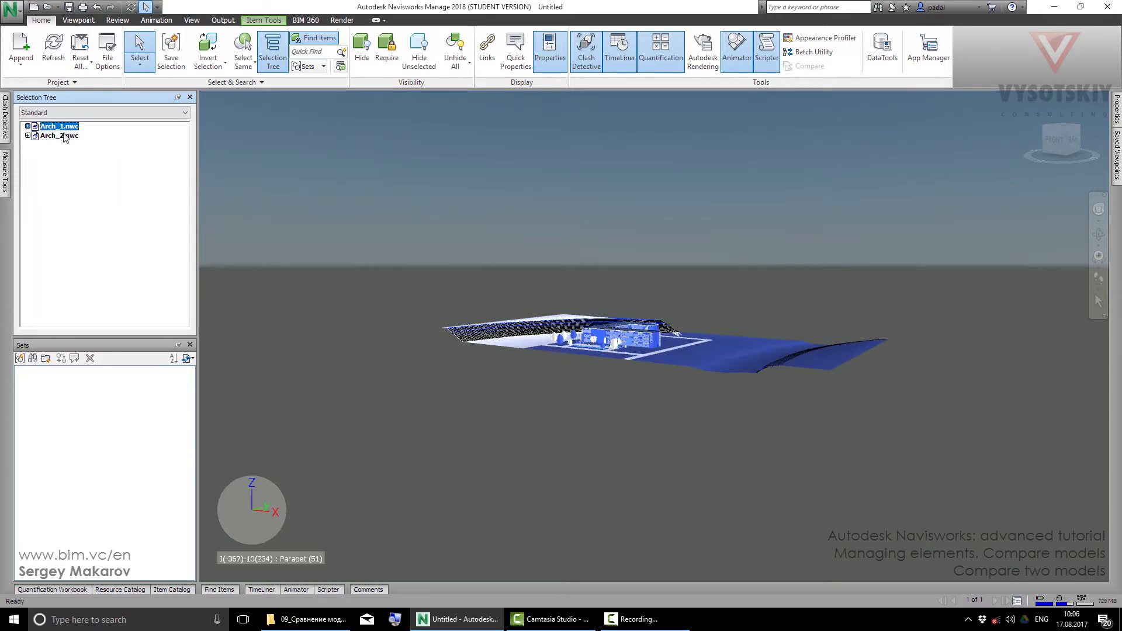
pyautogui.keyDown('ctrl'); pyautogui.click(64, 136); pyautogui.keyUp('ctrl')
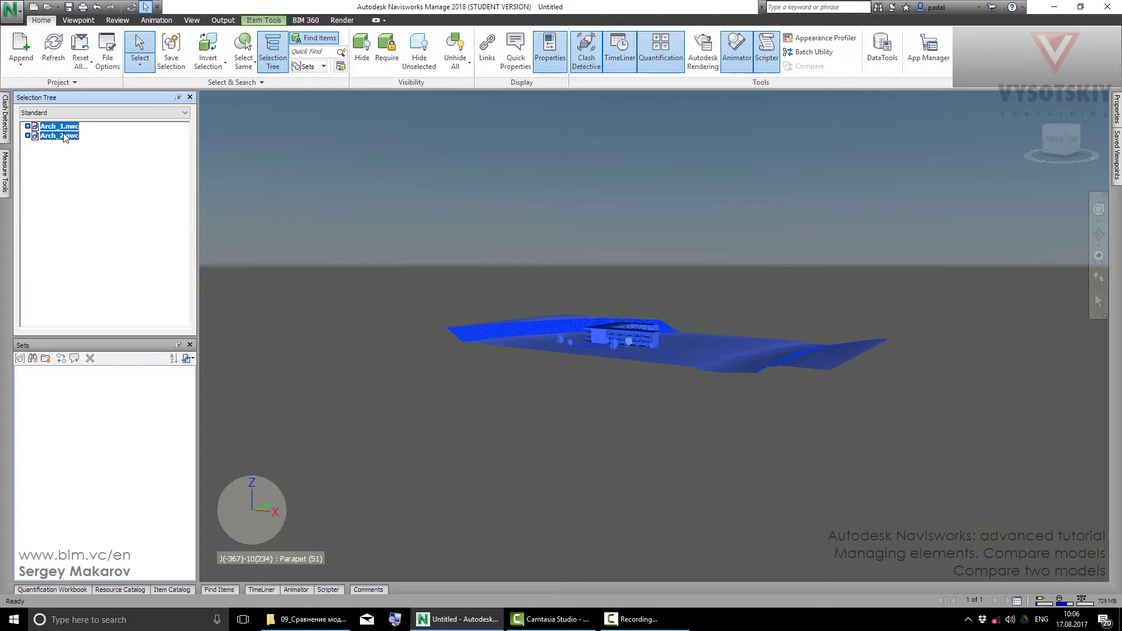
pyautogui.click(805, 66)
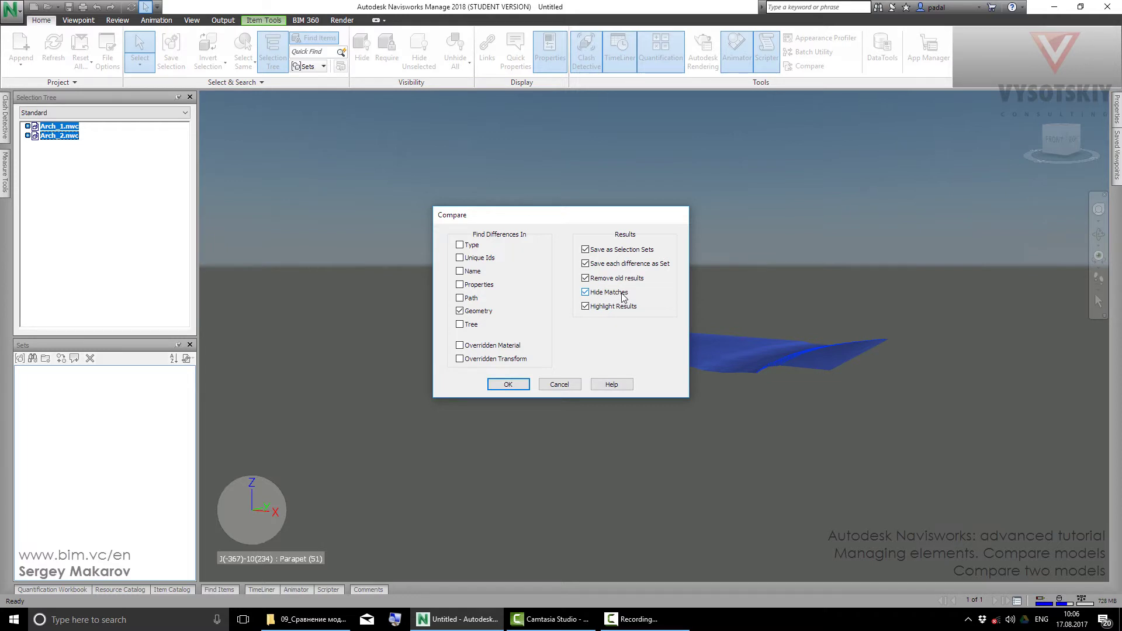
# Enable Highlight Results in the Compare dialog and move the dialog aside
pyautogui.click(586, 307)
pyautogui.moveTo(578, 217); pyautogui.dragTo(815, 129)
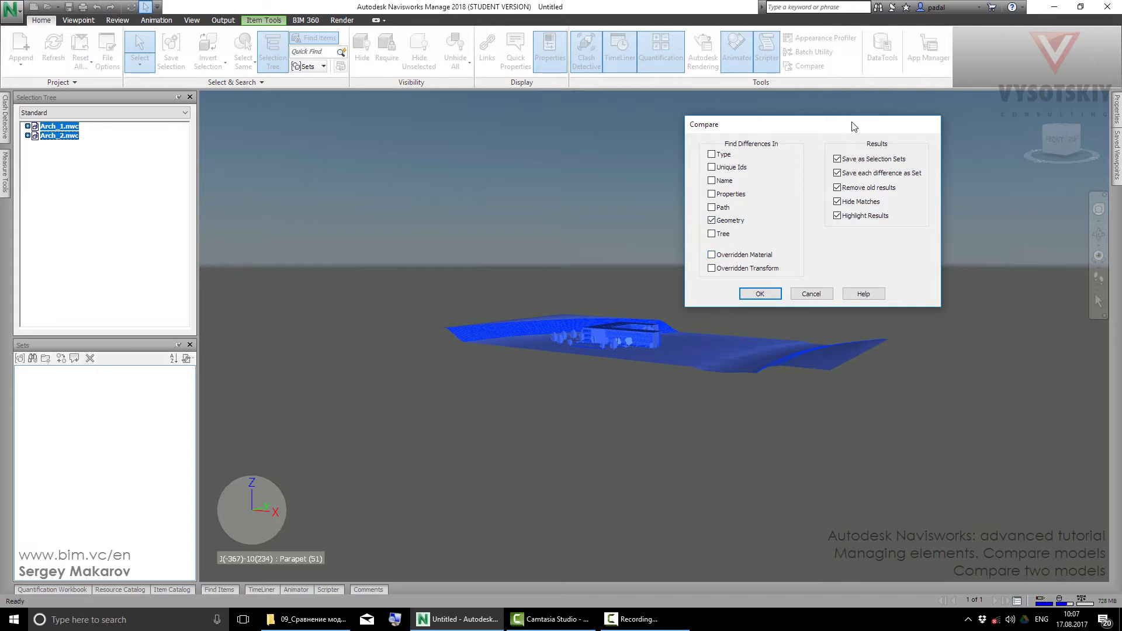
# Run the comparison, orbit to the red differences, and set render mode to Shaded
pyautogui.click(763, 295)
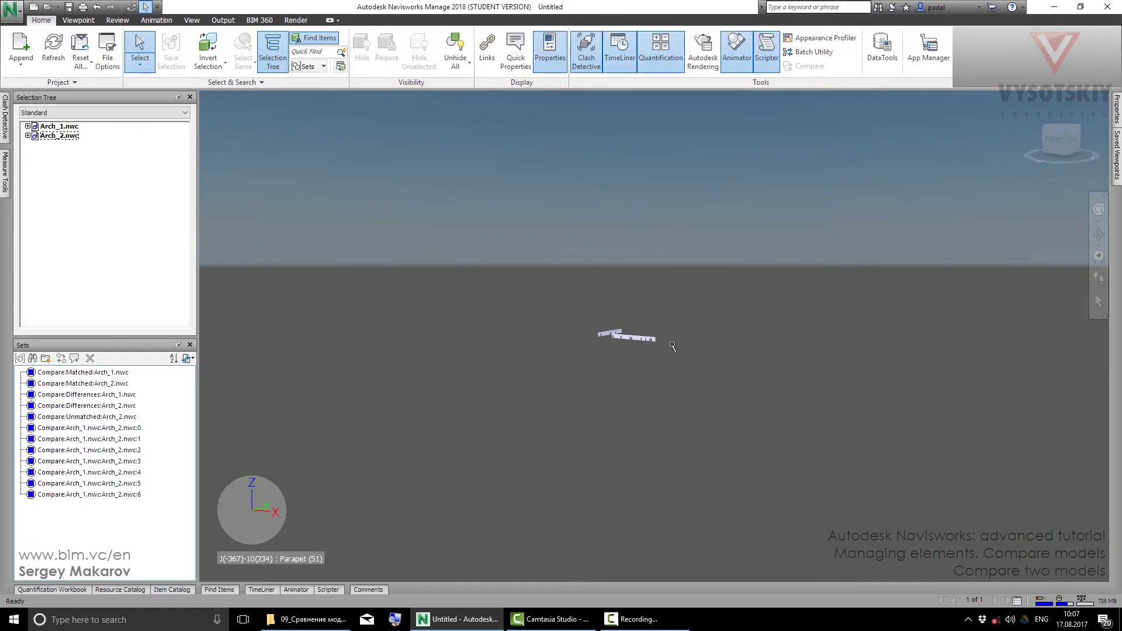
pyautogui.scroll(4, 672, 343)
pyautogui.keyDown('shift'); pyautogui.moveTo(622, 326); pyautogui.dragTo(642, 304, button='middle'); pyautogui.keyUp('shift')
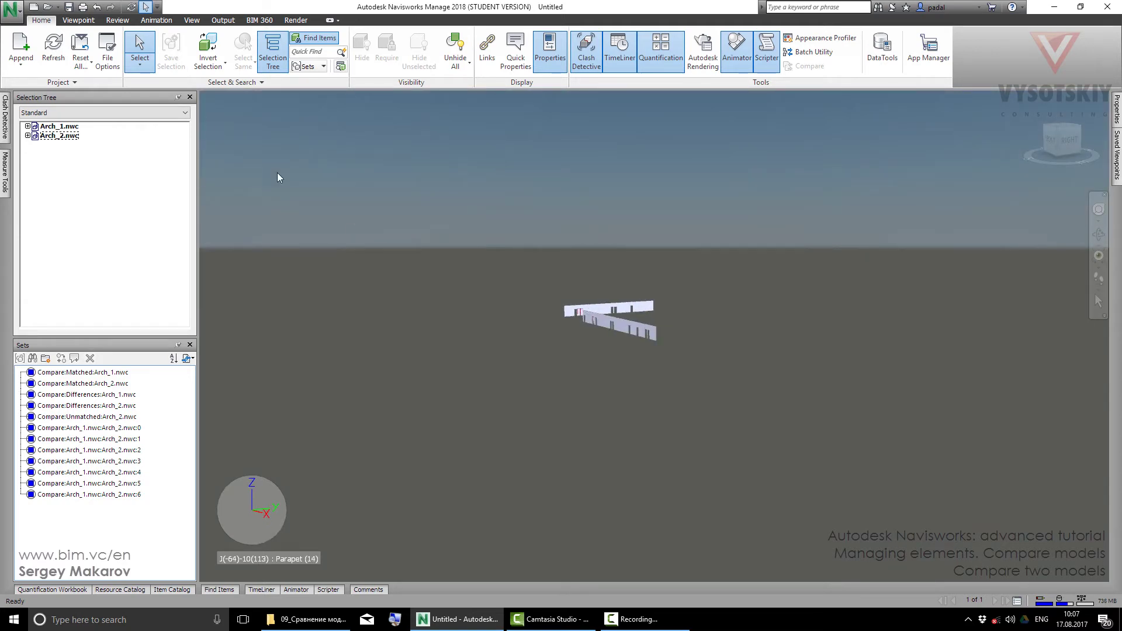
pyautogui.click(78, 20)
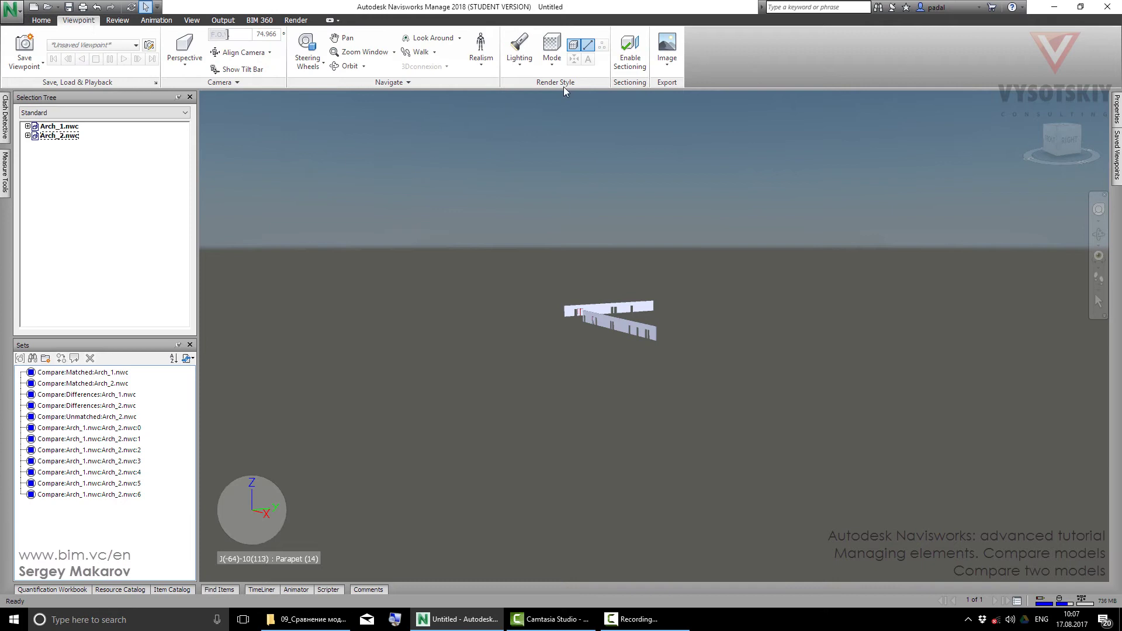
pyautogui.click(558, 65)
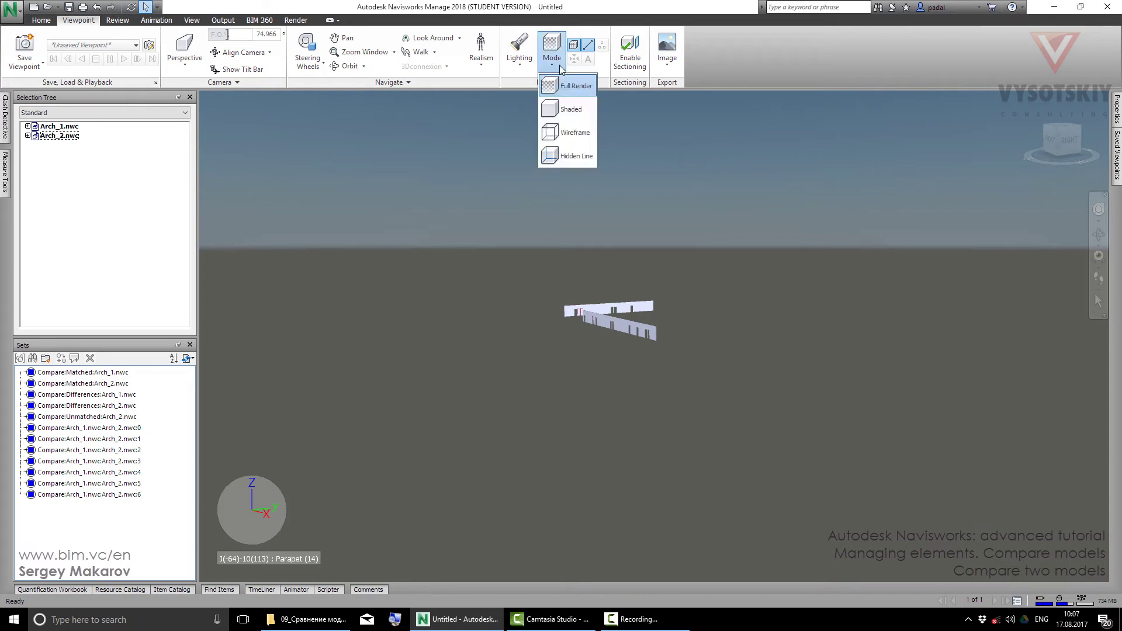
pyautogui.click(566, 110)
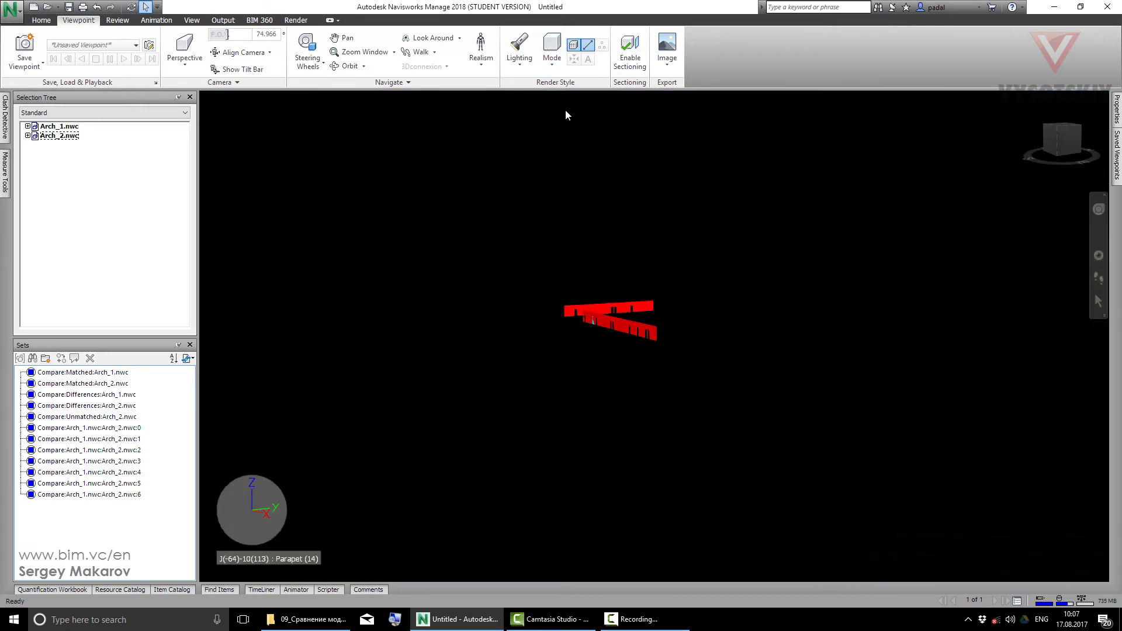
# Change the viewport background to the Horizon gradient
pyautogui.rightClick(703, 268)
pyautogui.click(763, 377)
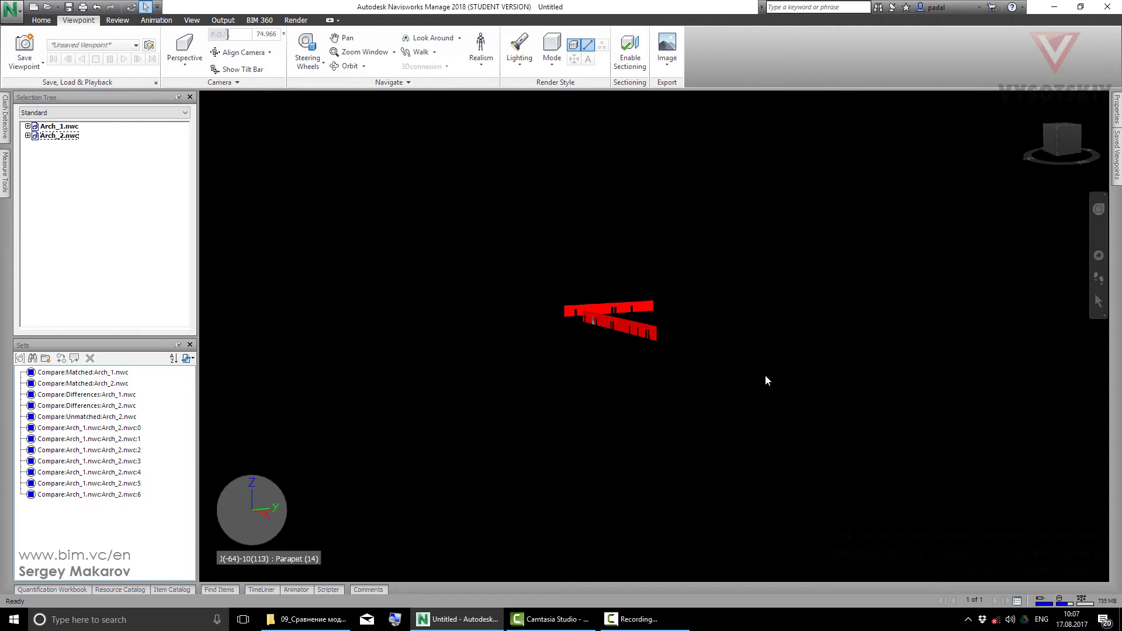
pyautogui.click(567, 258)
pyautogui.click(552, 280)
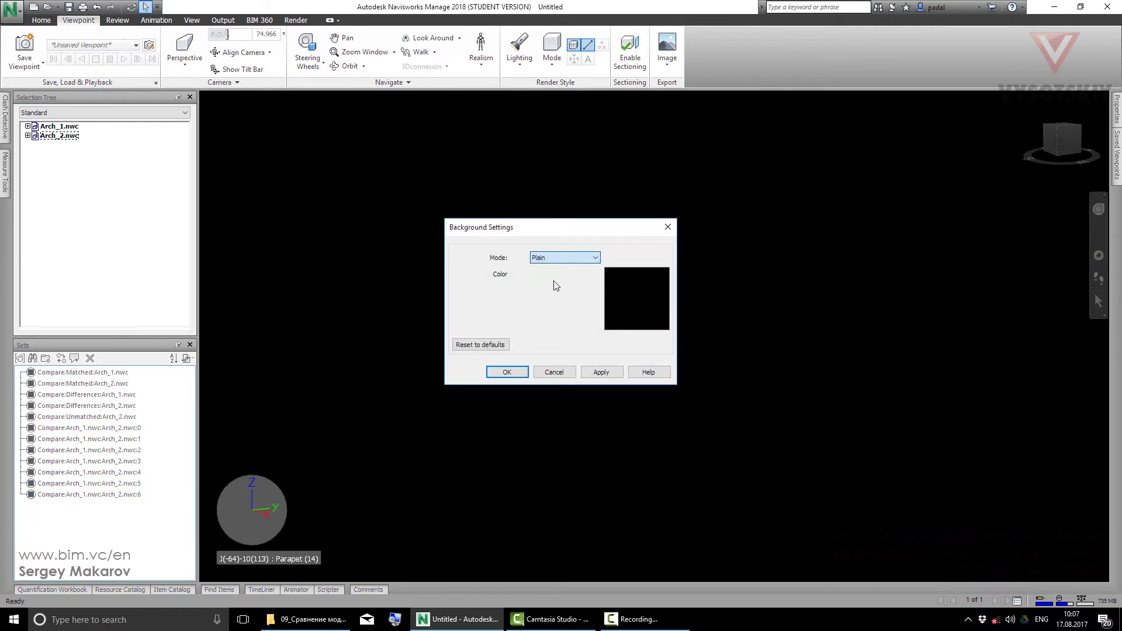
# Apply the Horizon background and zoom in on the red differing walls
pyautogui.click(507, 372)
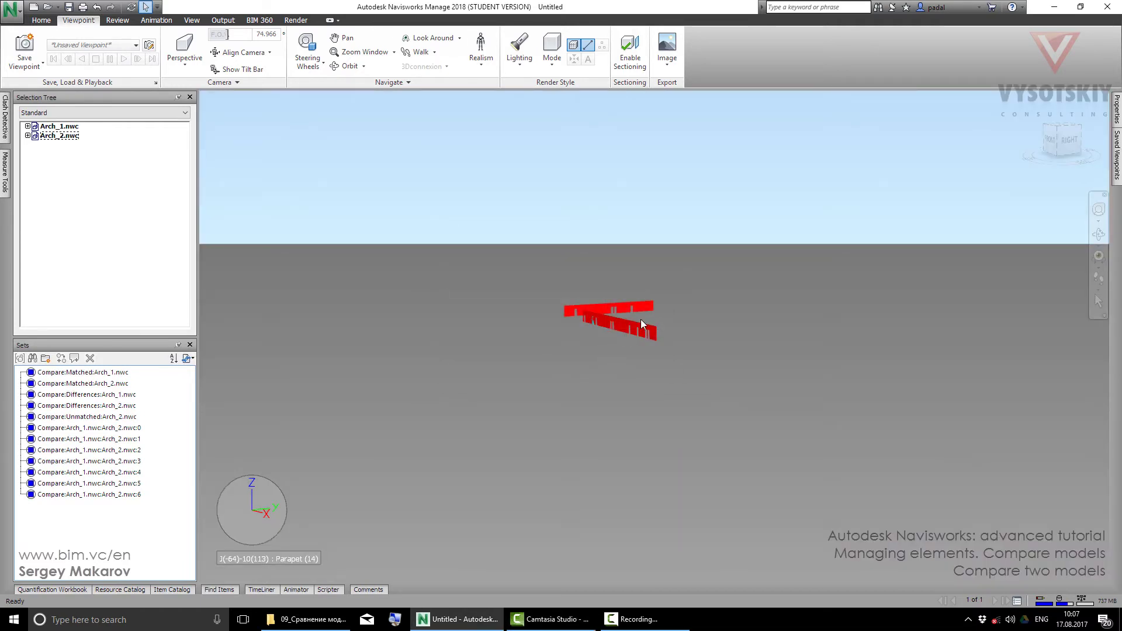
pyautogui.scroll(3, 610, 292)
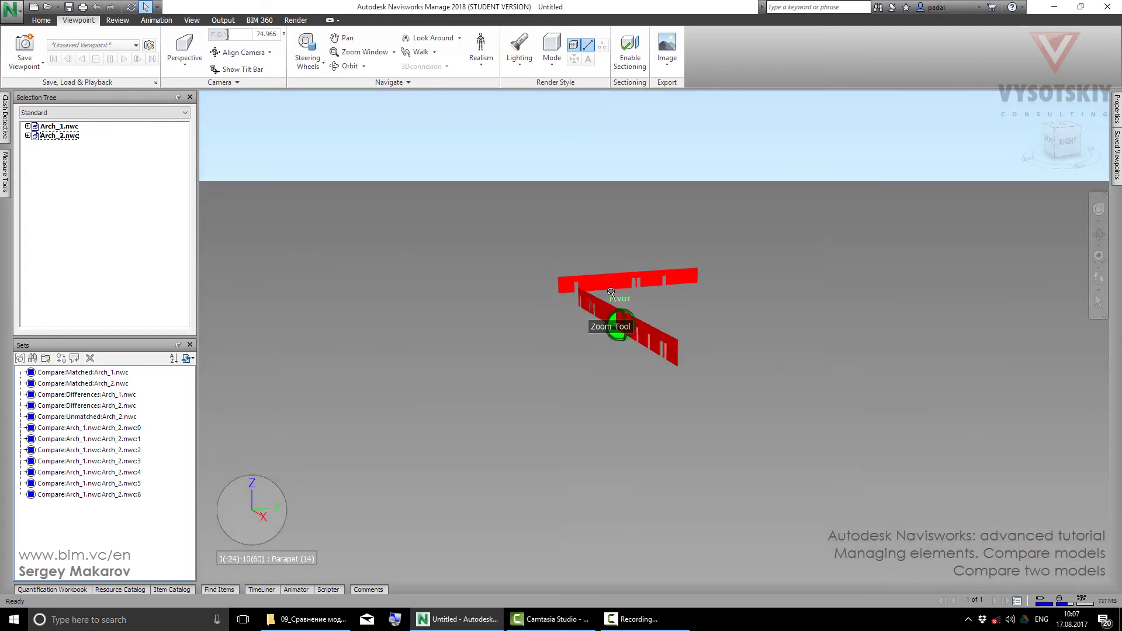
pyautogui.scroll(3, 611, 292)
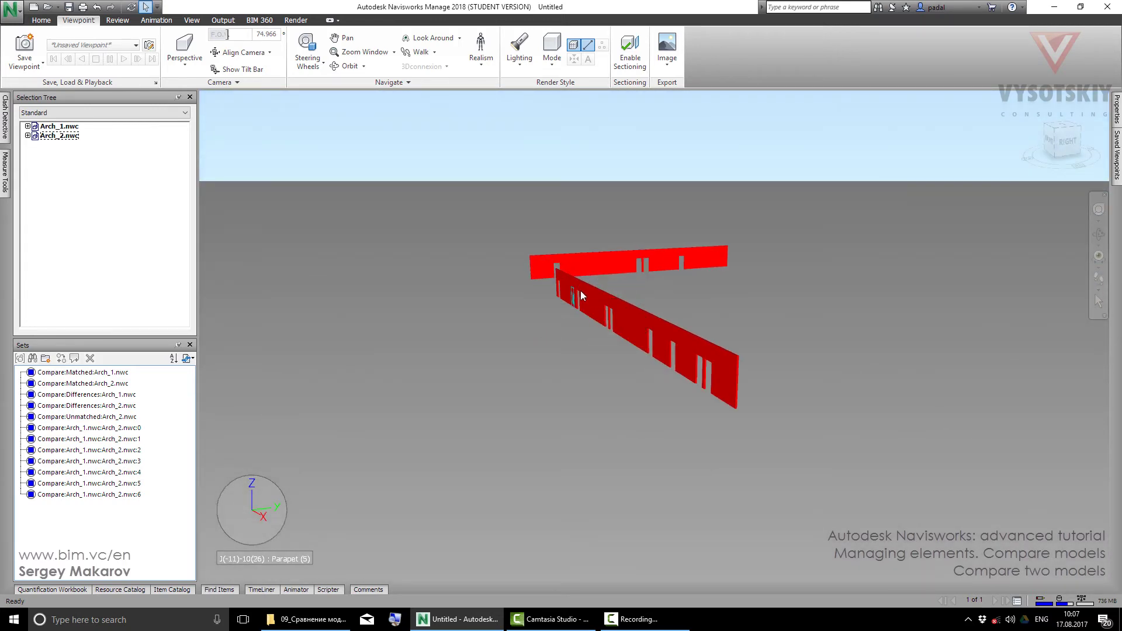
pyautogui.scroll(2, 594, 306)
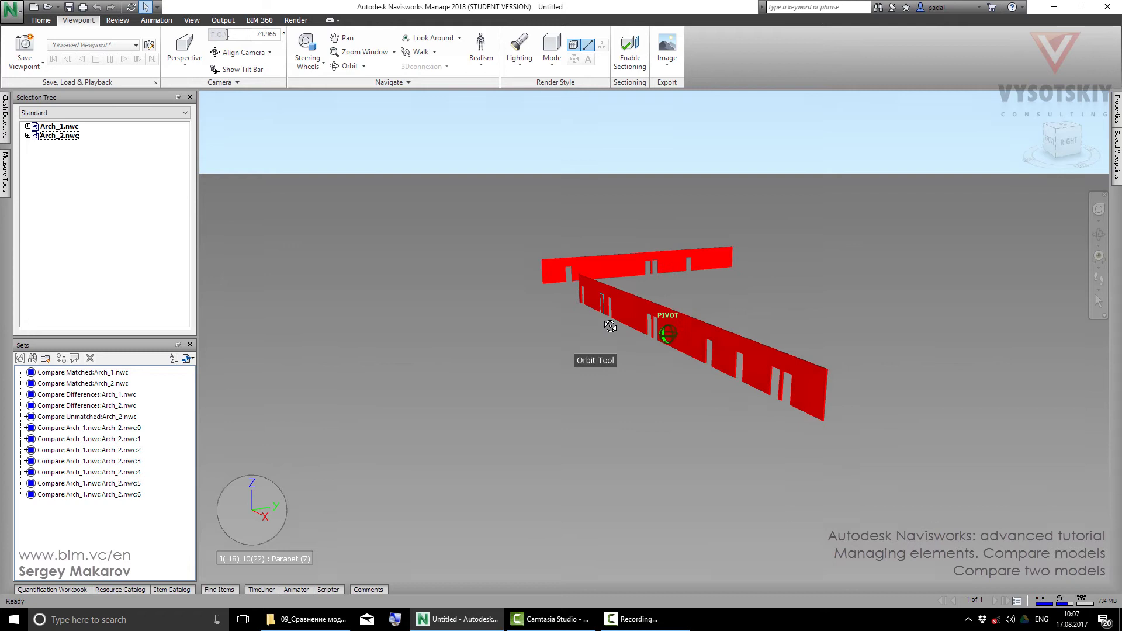
pyautogui.scroll(2, 549, 312)
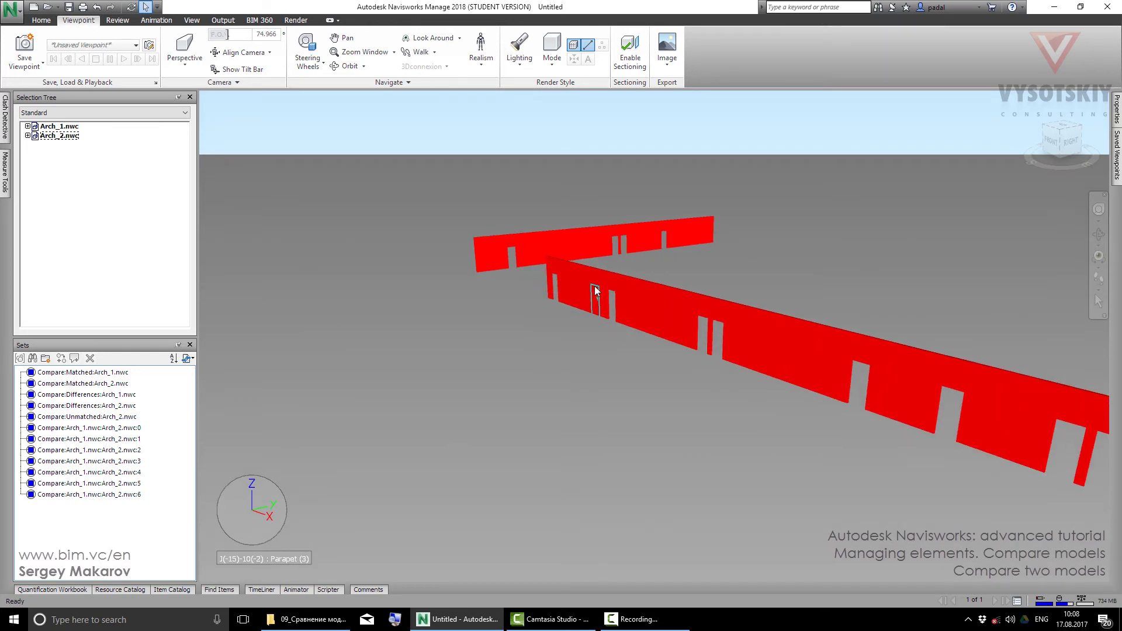
pyautogui.scroll(2, 594, 287)
pyautogui.scroll(-3, 594, 287)
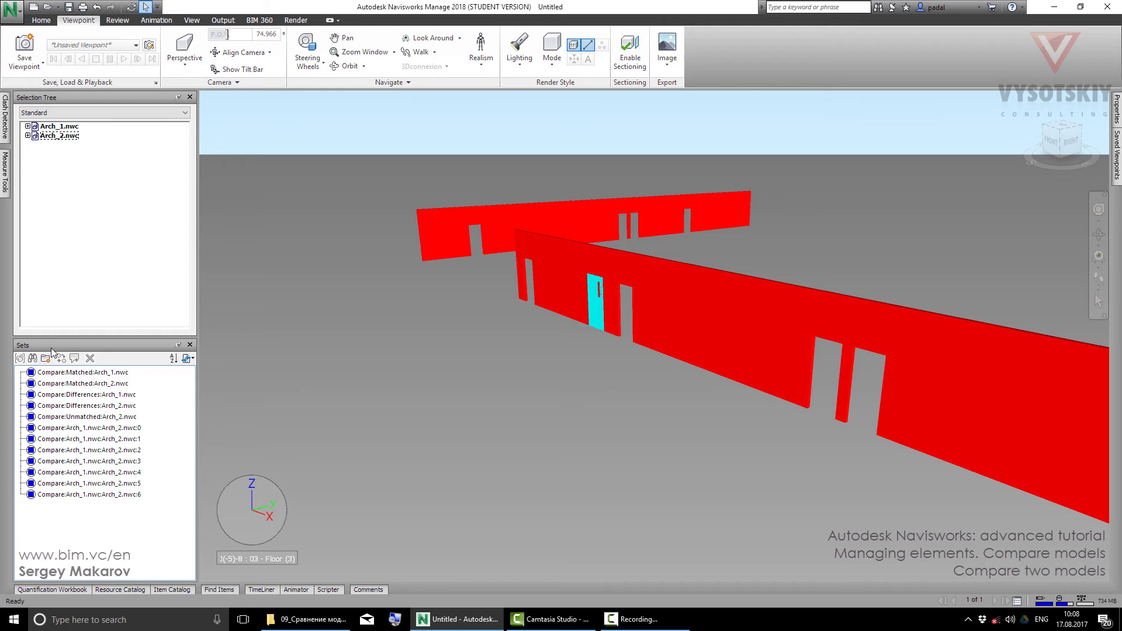
# Select both Compare:Matched sets, then difference set Compare:Arch_1.nwc:Arch_2.nwc:0
pyautogui.click(69, 374)
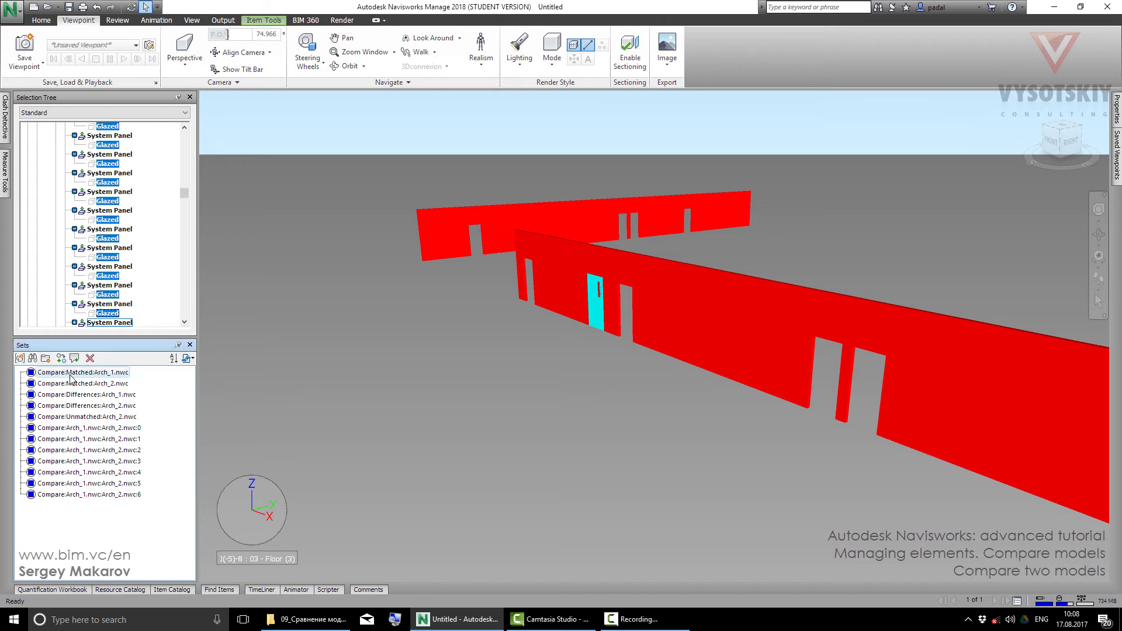
pyautogui.scroll(15, 181, 165)
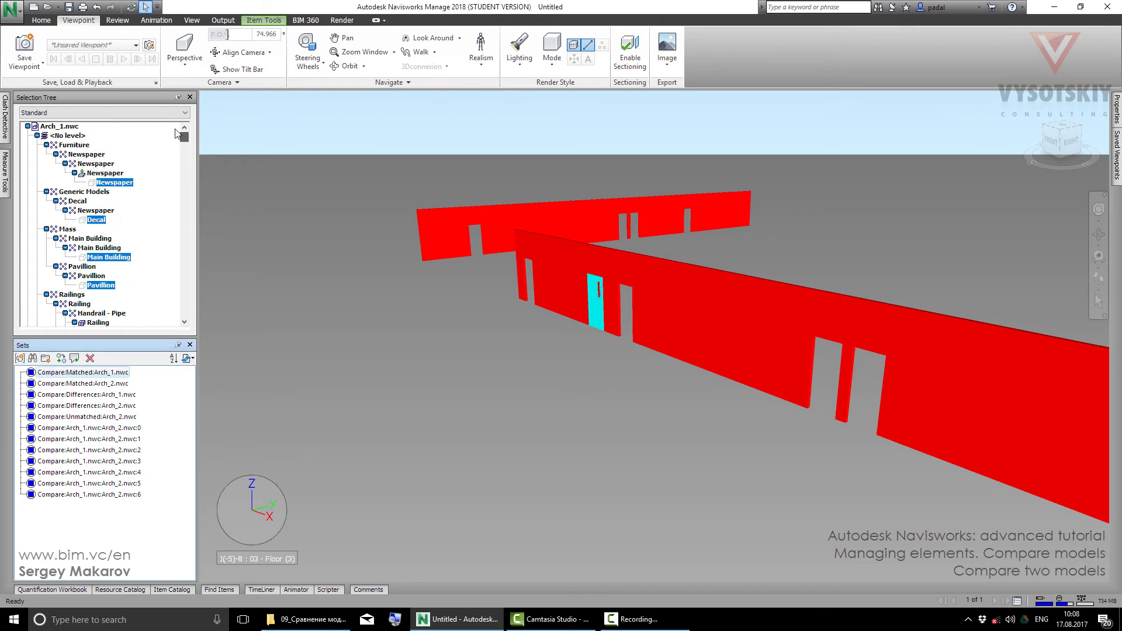
pyautogui.click(85, 385)
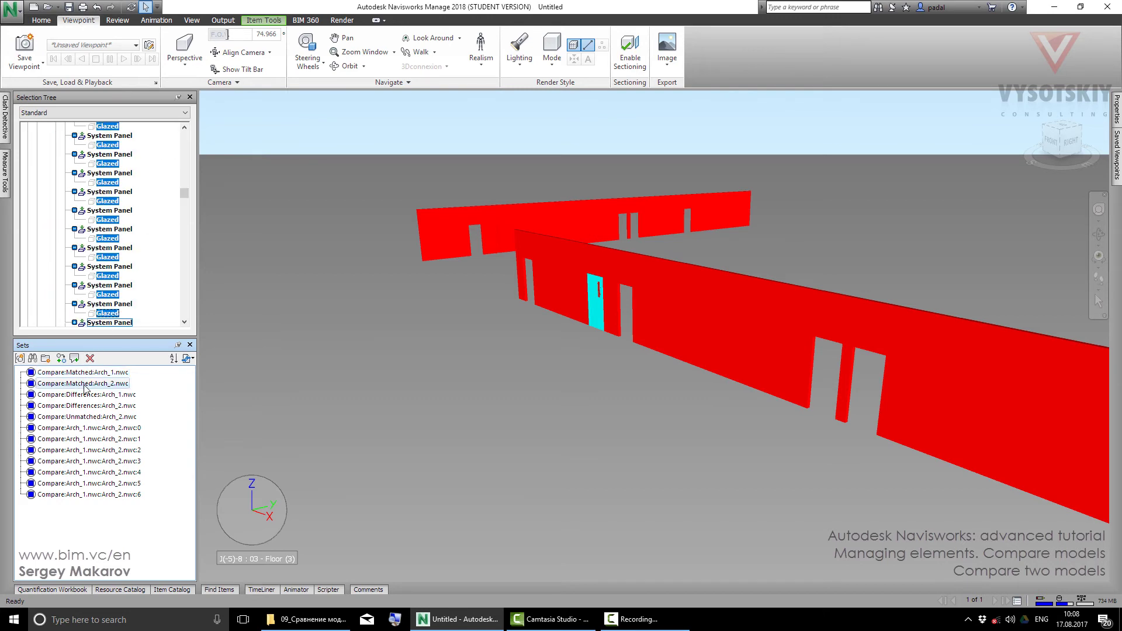
pyautogui.click(61, 431)
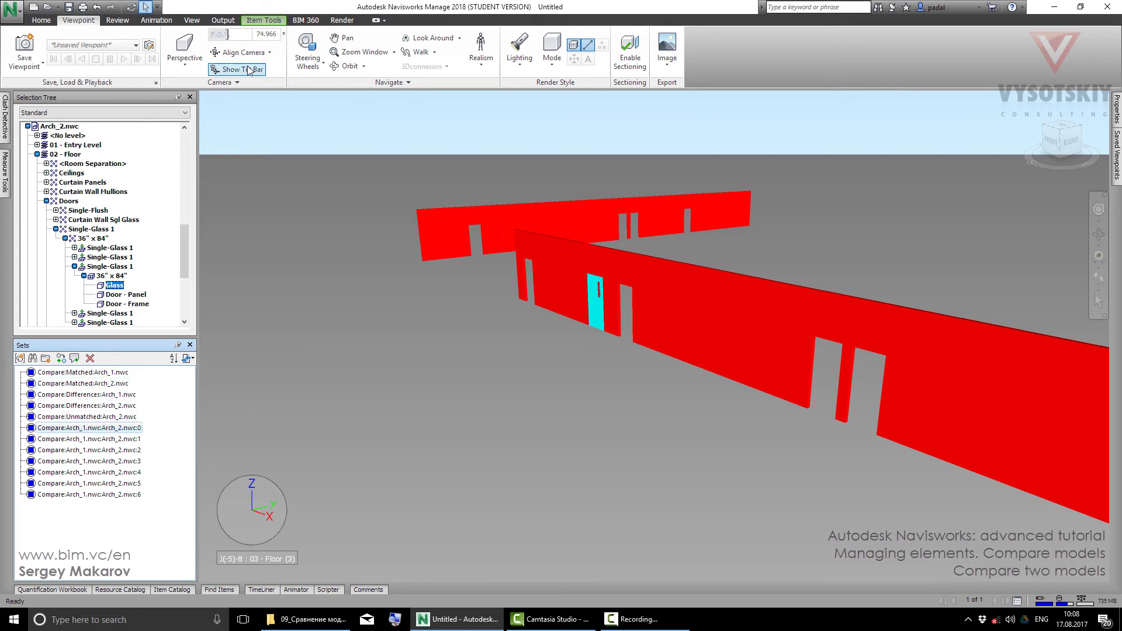
# Unhide All elements, then zoom out and orbit to the long facade
pyautogui.click(222, 21)
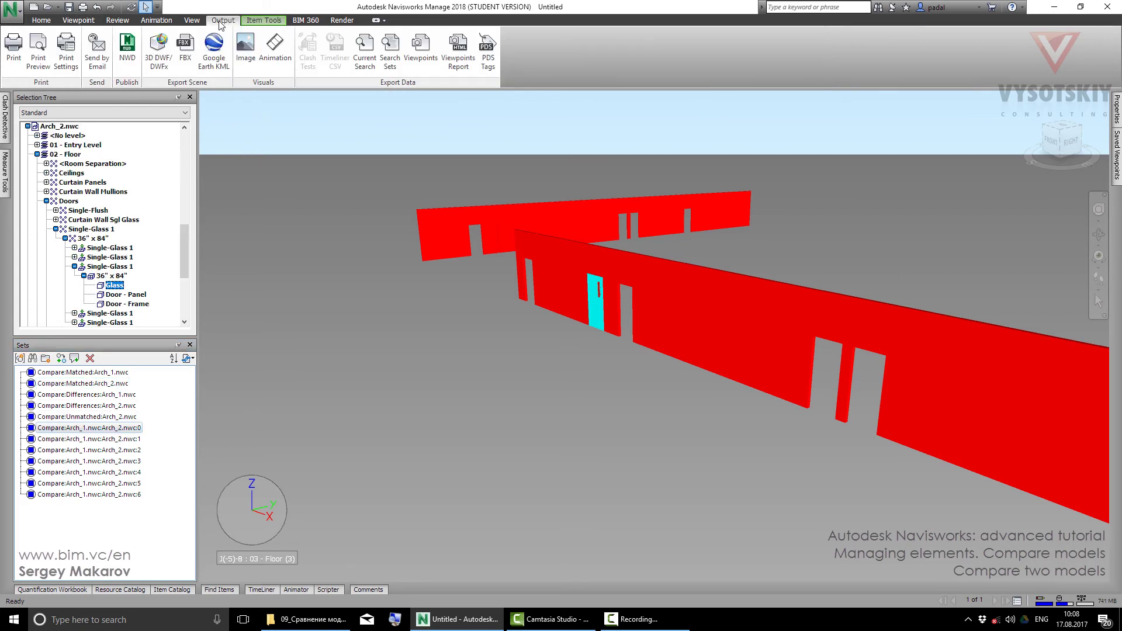
pyautogui.click(41, 21)
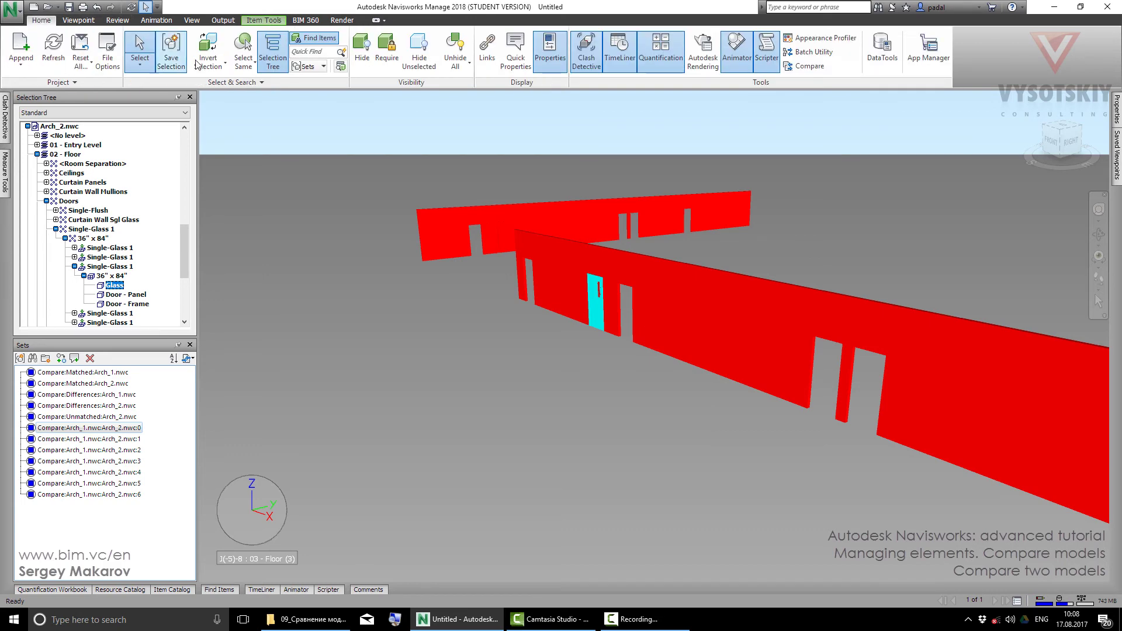
pyautogui.click(469, 63)
pyautogui.click(465, 85)
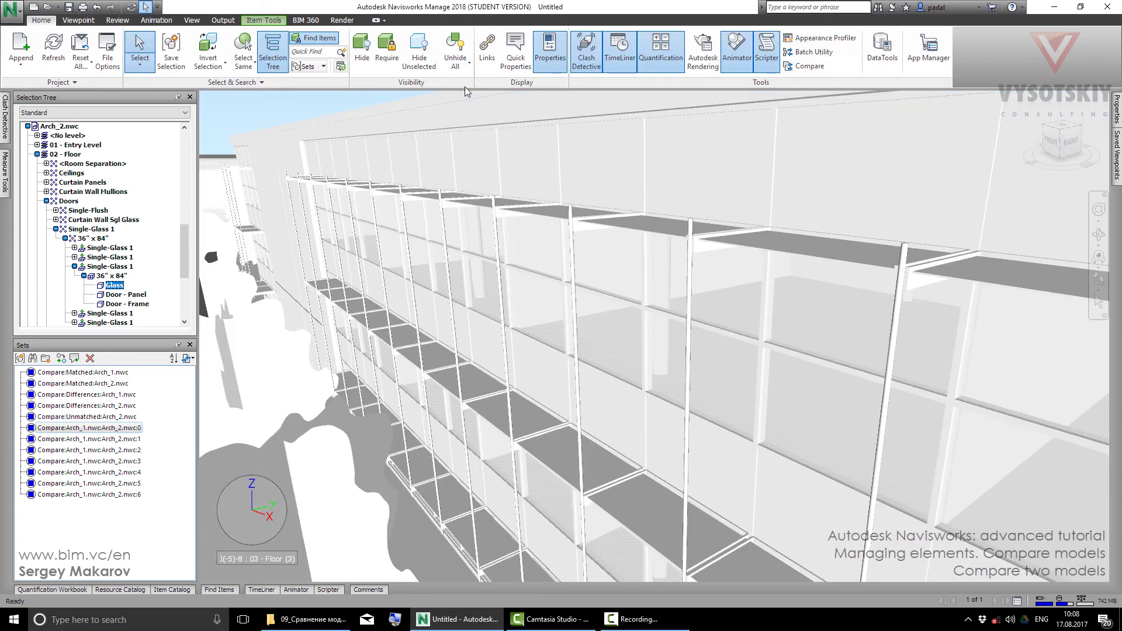
pyautogui.scroll(-5, 561, 217)
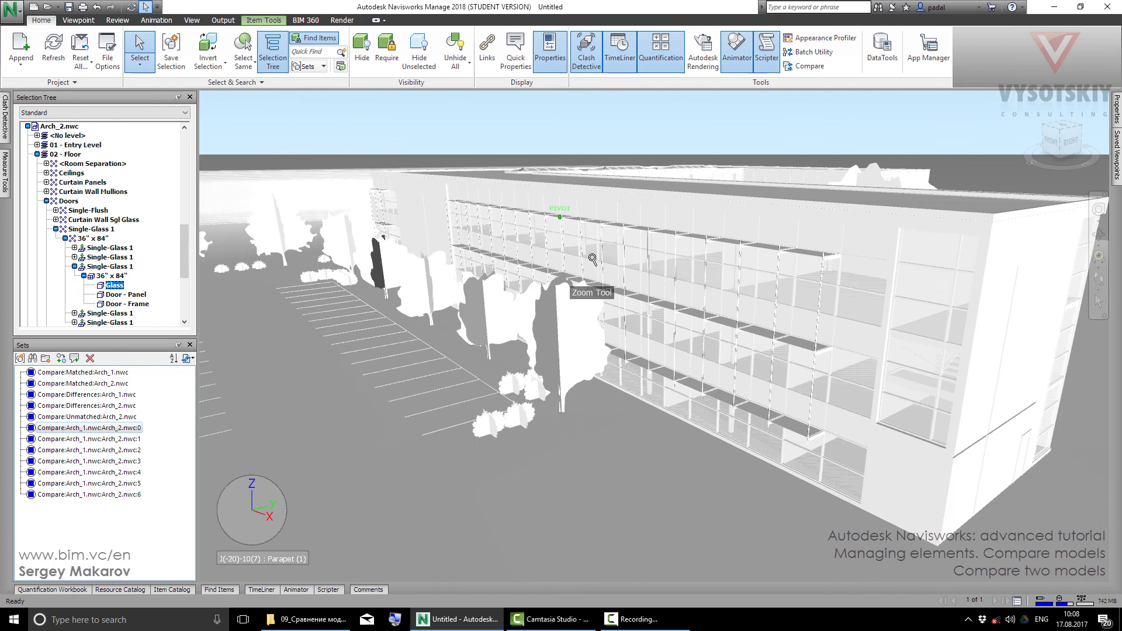
pyautogui.scroll(-3, 592, 258)
pyautogui.scroll(-2, 655, 267)
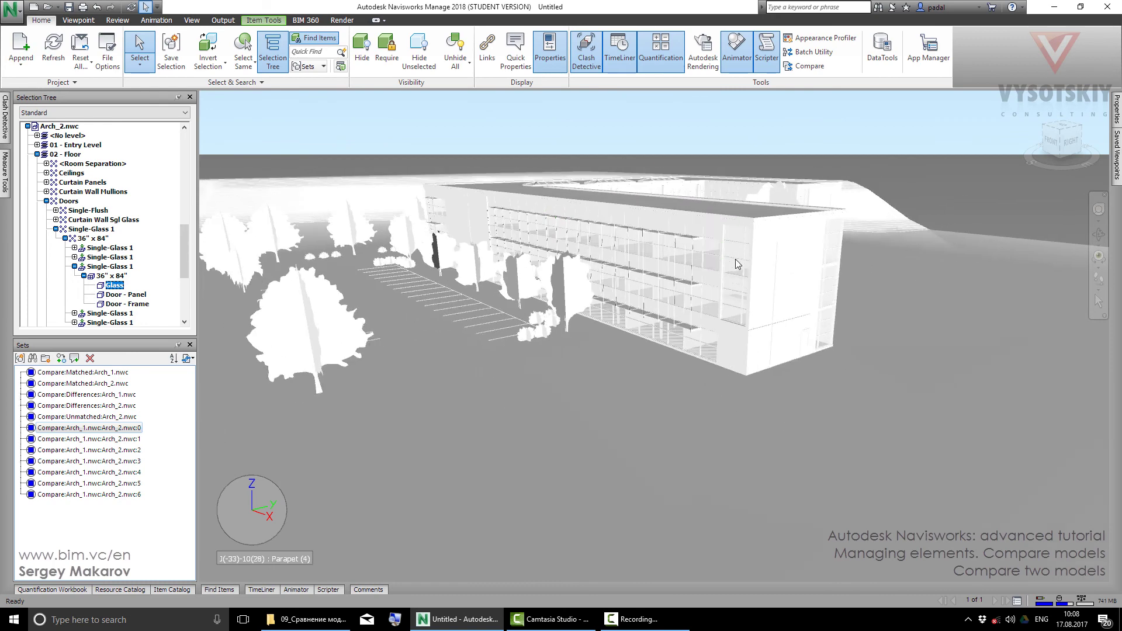
pyautogui.scroll(5, 738, 263)
pyautogui.keyDown('shift'); pyautogui.moveTo(809, 251); pyautogui.dragTo(759, 315, button='middle'); pyautogui.keyUp('shift')
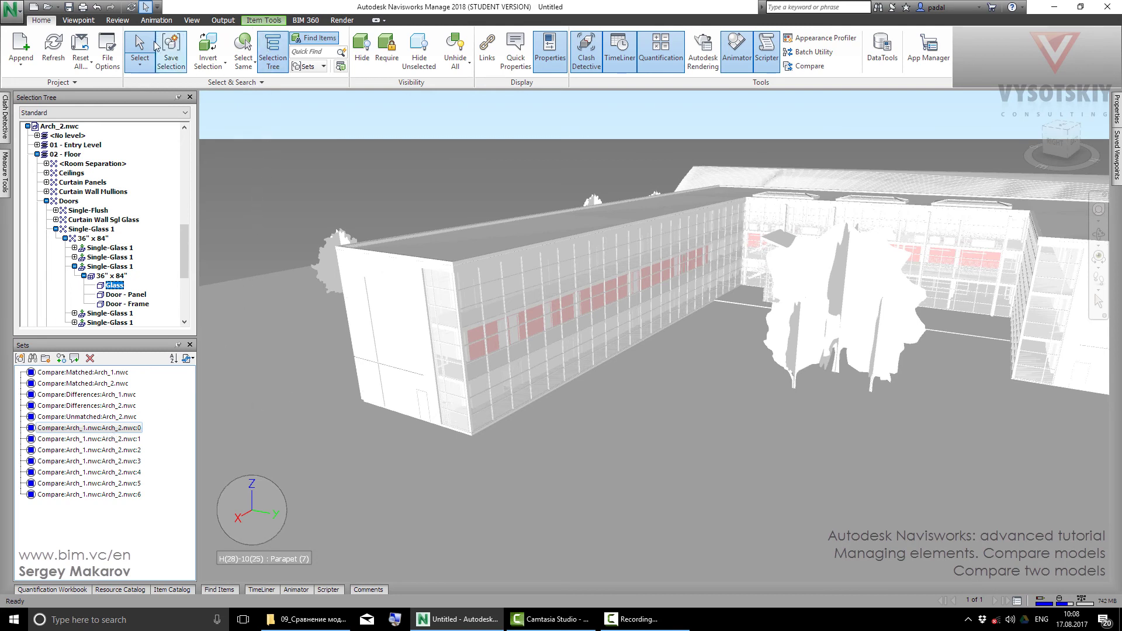
# Invert the selection and set its transparency to about 96%
pyautogui.click(206, 65)
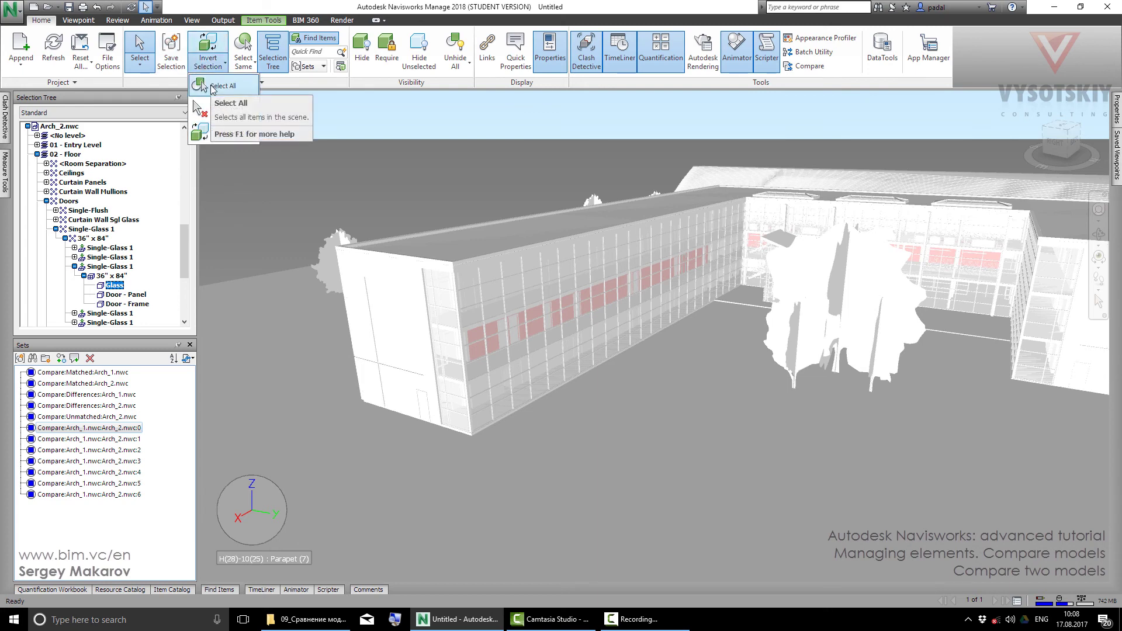
pyautogui.click(208, 138)
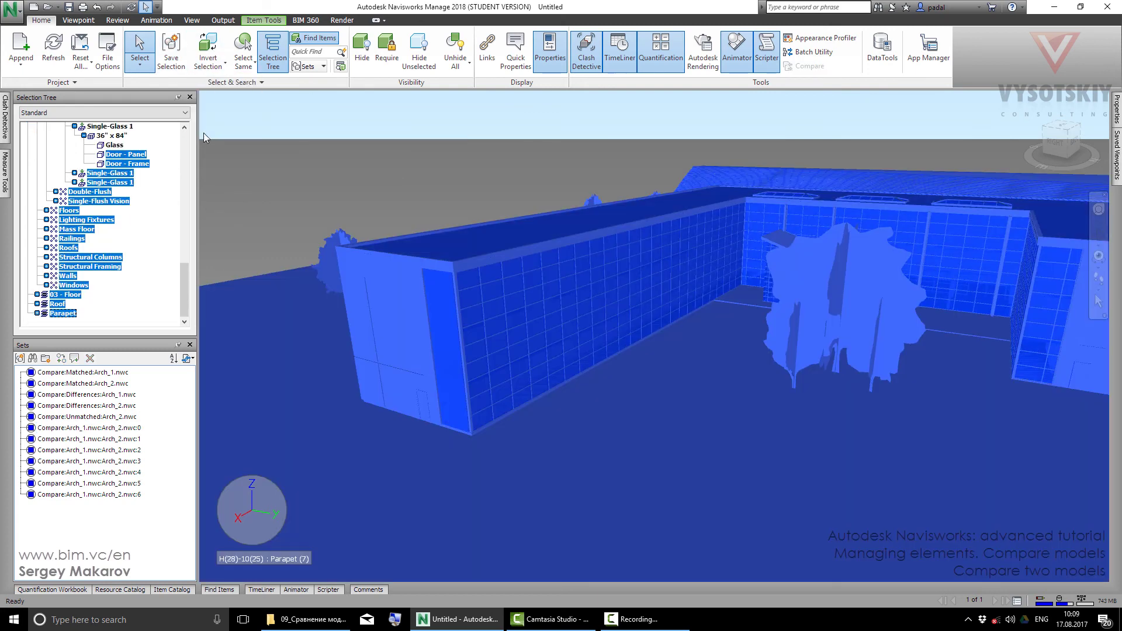
pyautogui.click(267, 21)
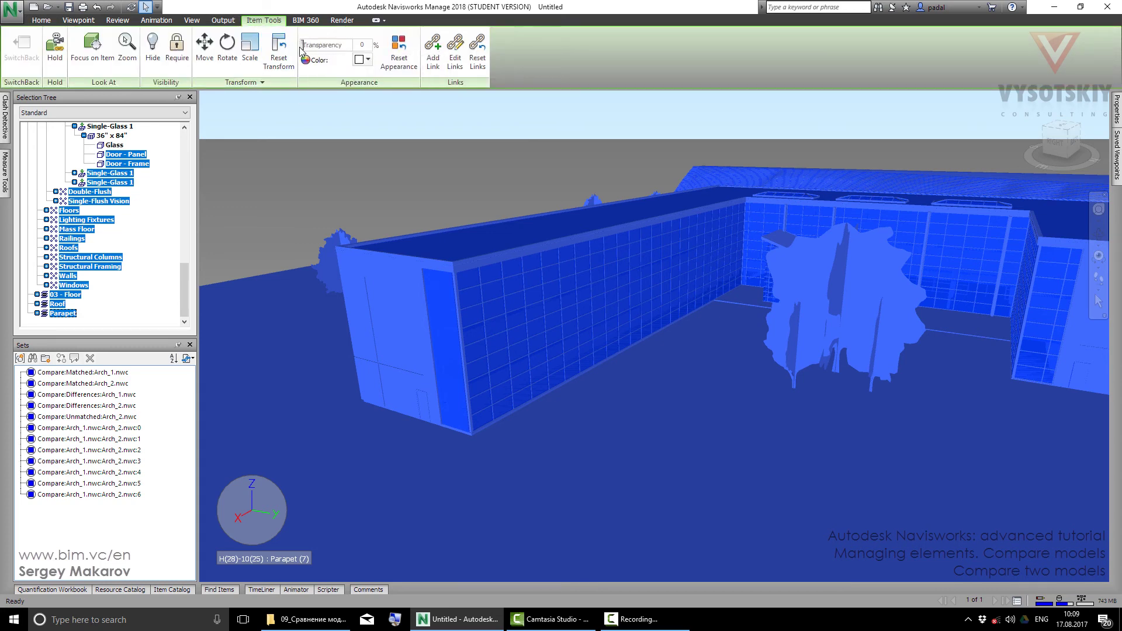
pyautogui.moveTo(302, 45); pyautogui.dragTo(377, 52)
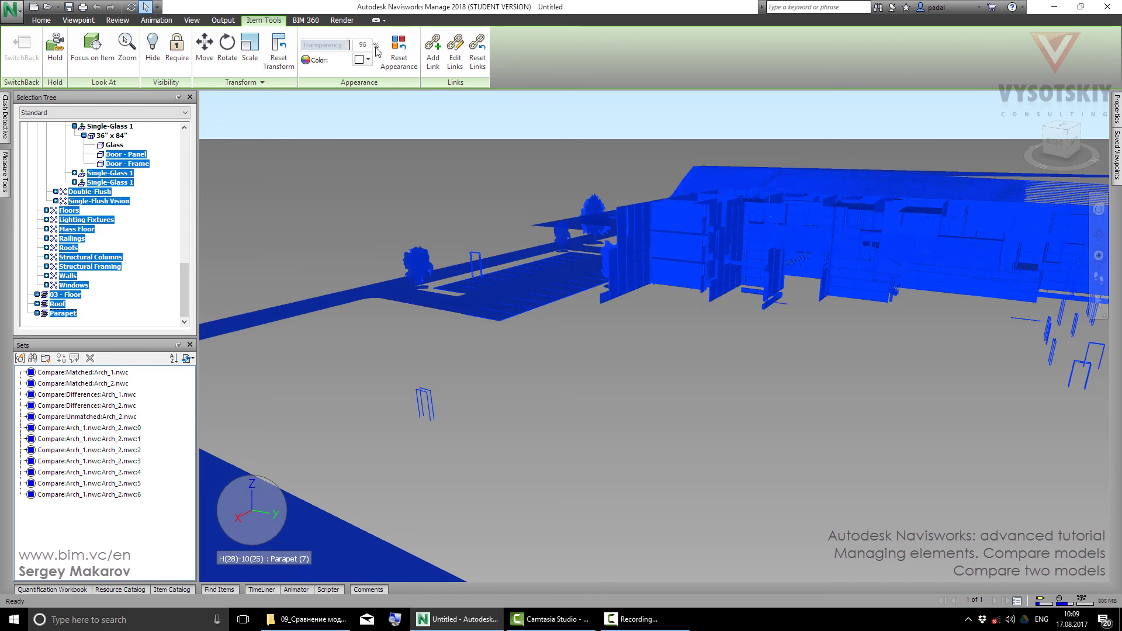
# Clear the selection and zoom in on the red parapet
pyautogui.press('Escape')
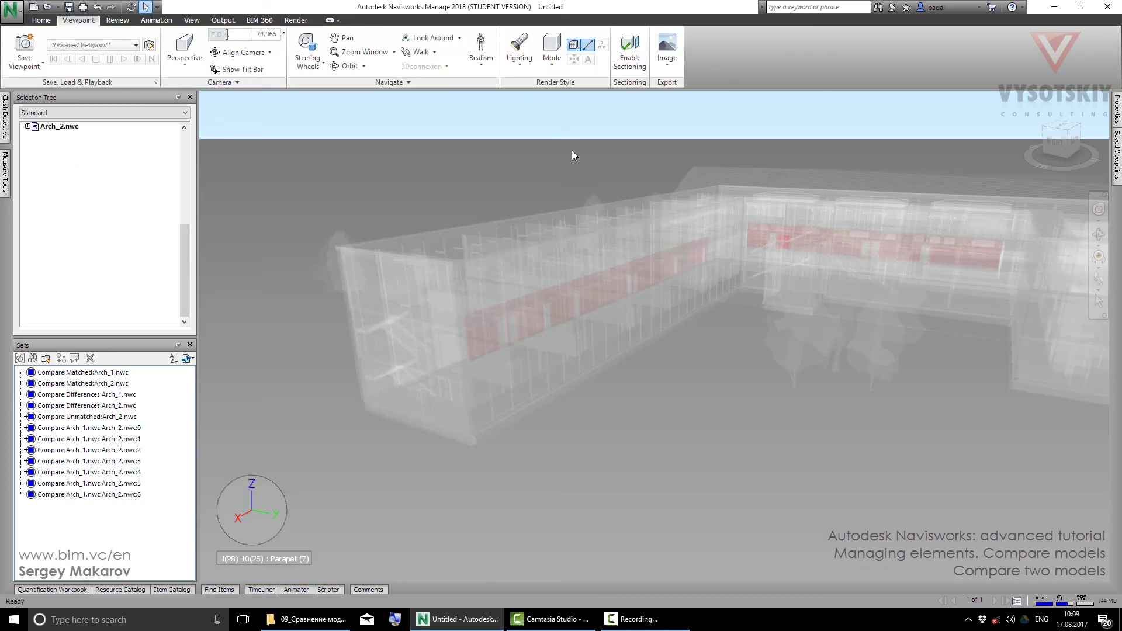
pyautogui.scroll(3, 809, 217)
pyautogui.scroll(5, 805, 257)
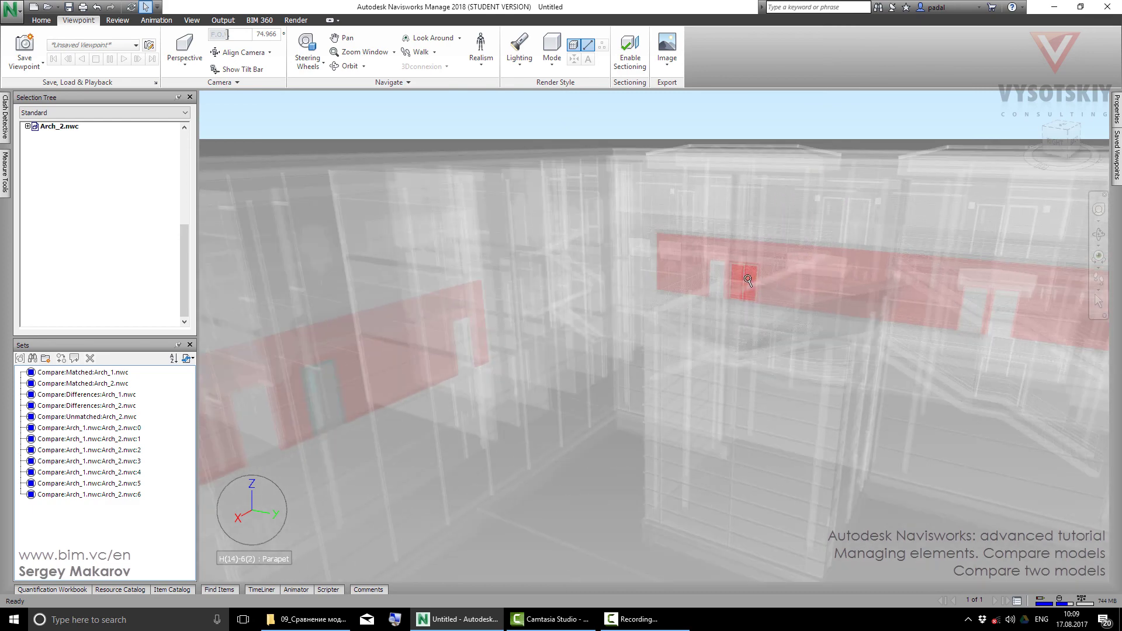
pyautogui.scroll(4, 746, 286)
pyautogui.scroll(-3, 748, 299)
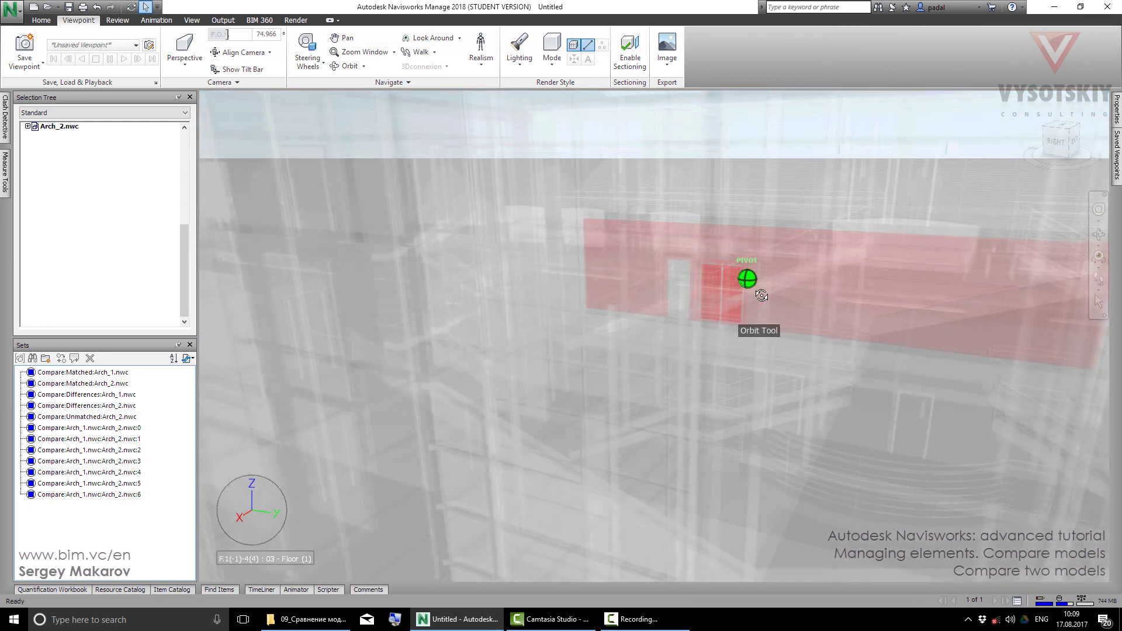
pyautogui.scroll(-1, 688, 323)
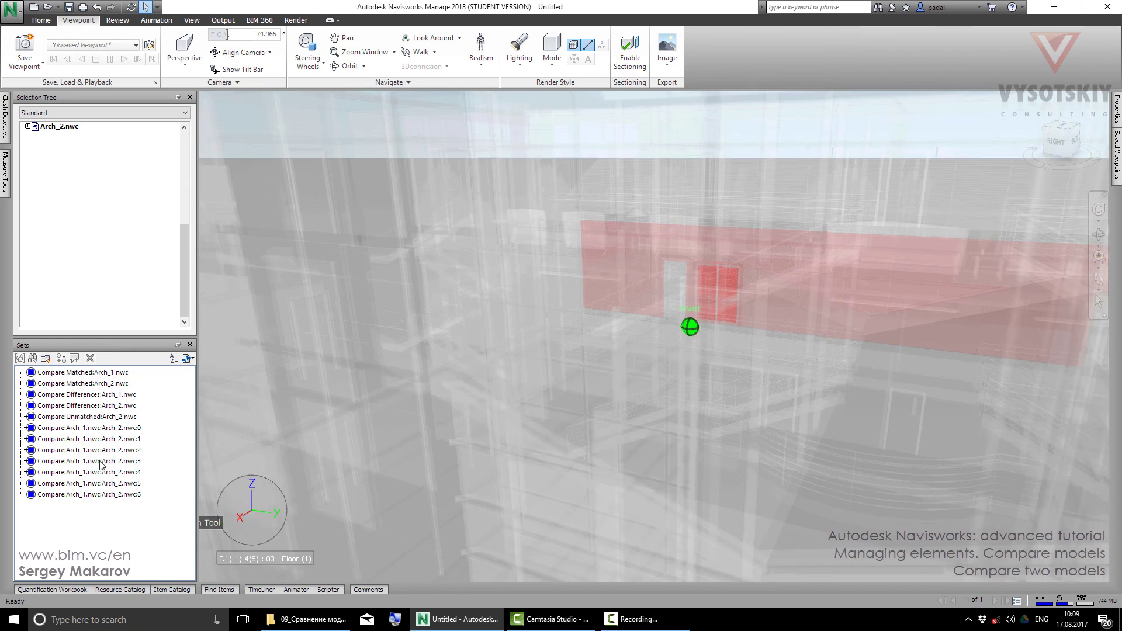
# Select set Compare:Arch_1.nwc:Arch_2.nwc:0 and zoom out to locate its glass door
pyautogui.click(110, 429)
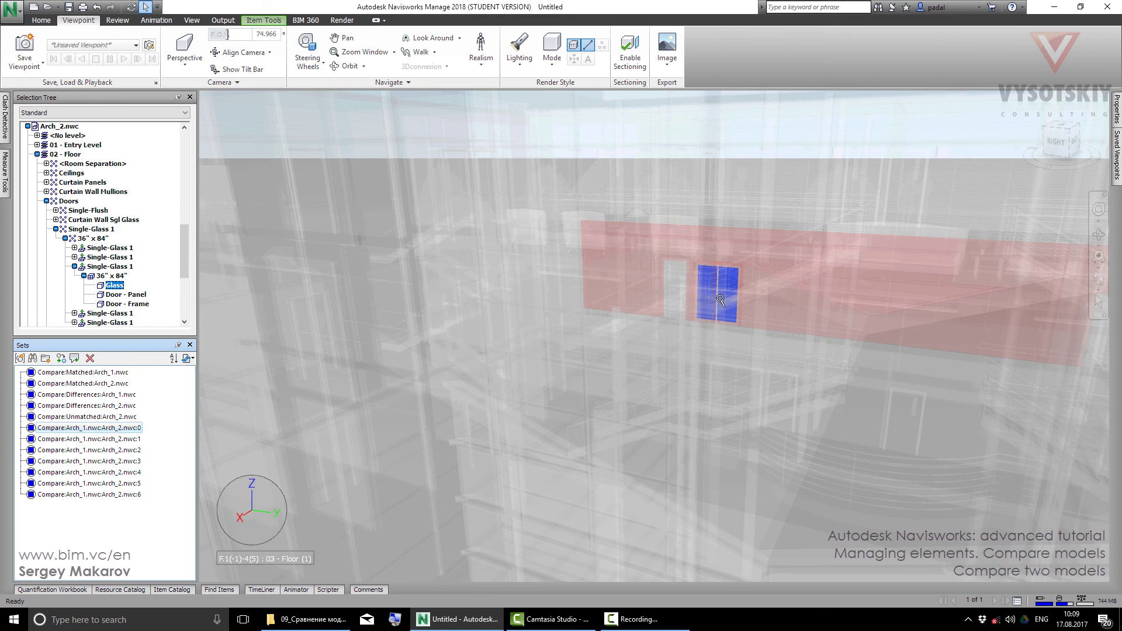
pyautogui.scroll(-6, 720, 300)
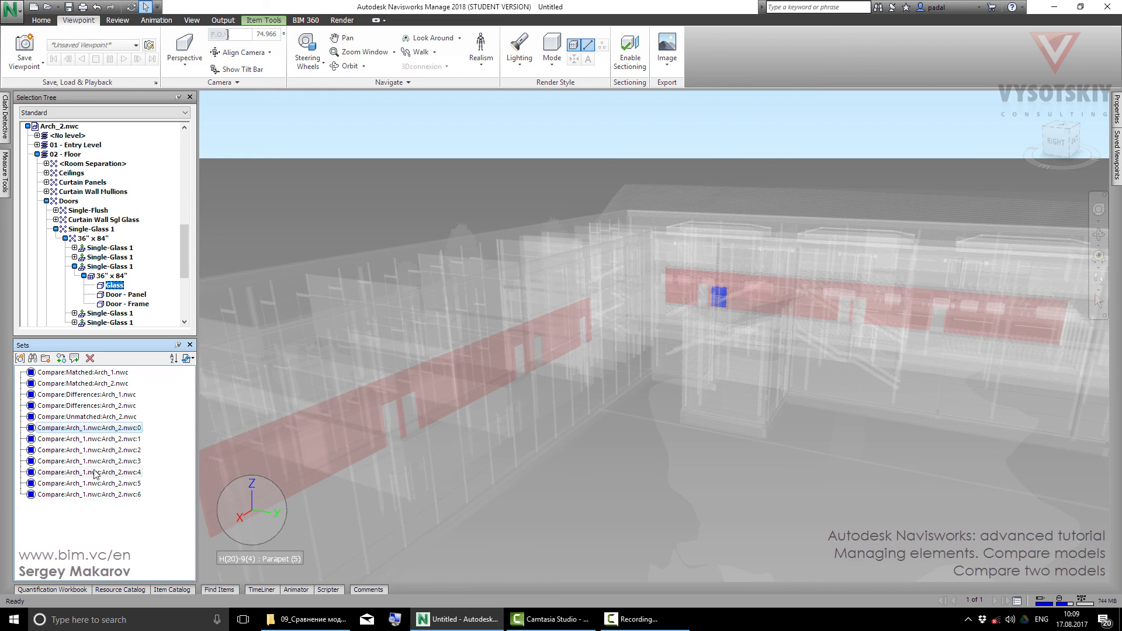
pyautogui.scroll(-5, 543, 302)
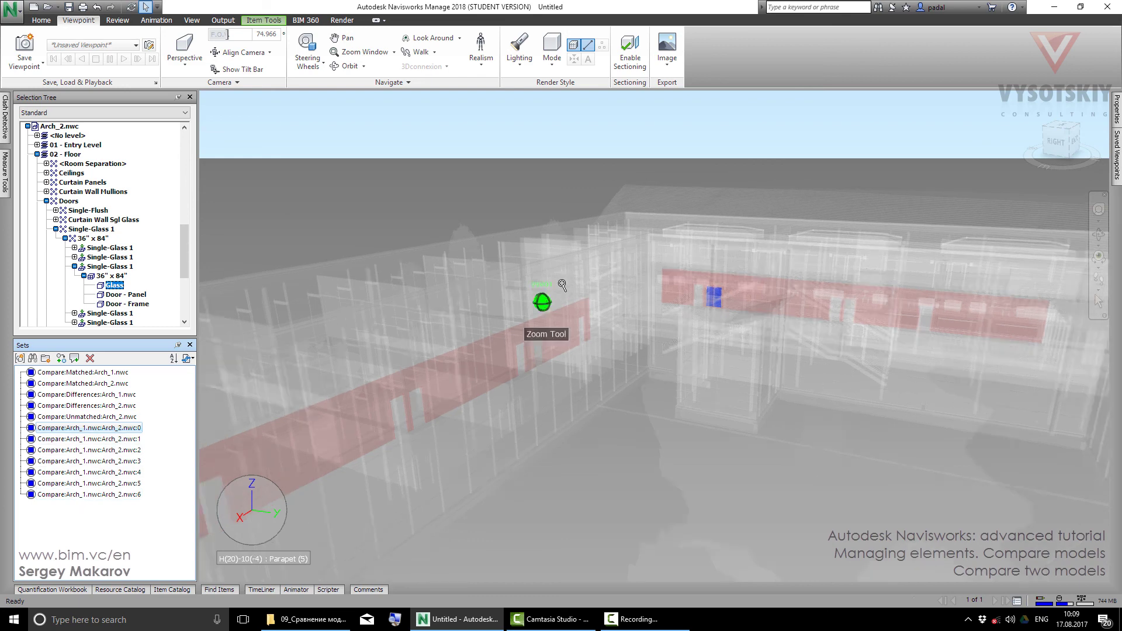
pyautogui.scroll(-2, 539, 339)
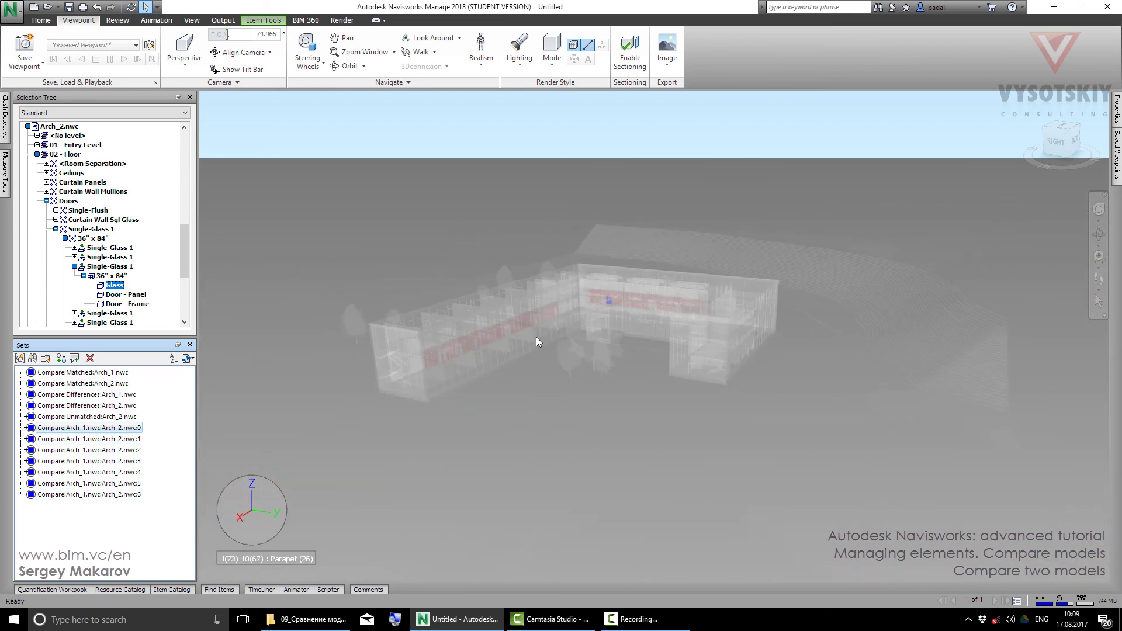